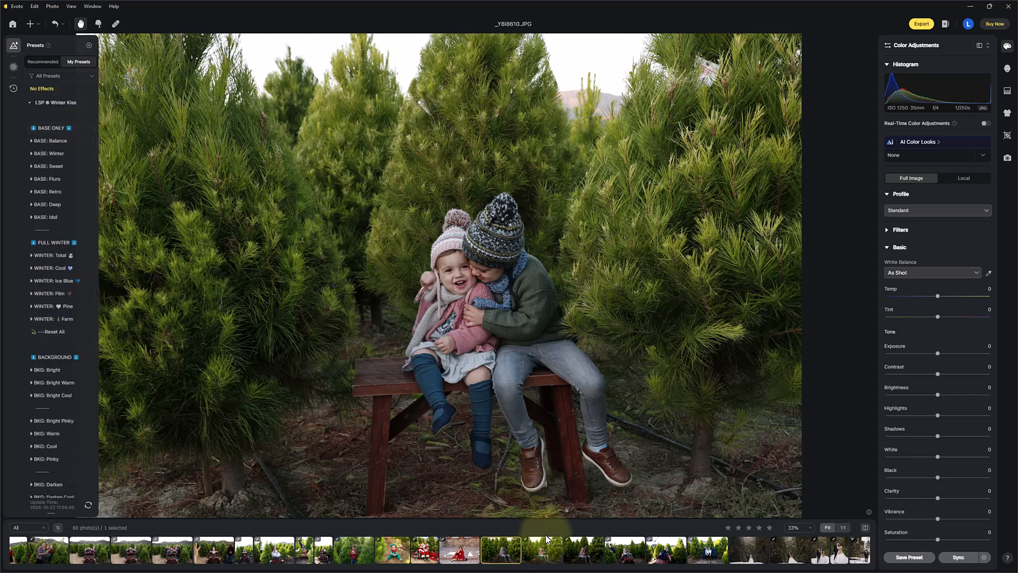
- Apply the BASE: Balance preset from the LSP Winter Kiss collection to the photo of two children on a bench
click(581, 551)
click(501, 550)
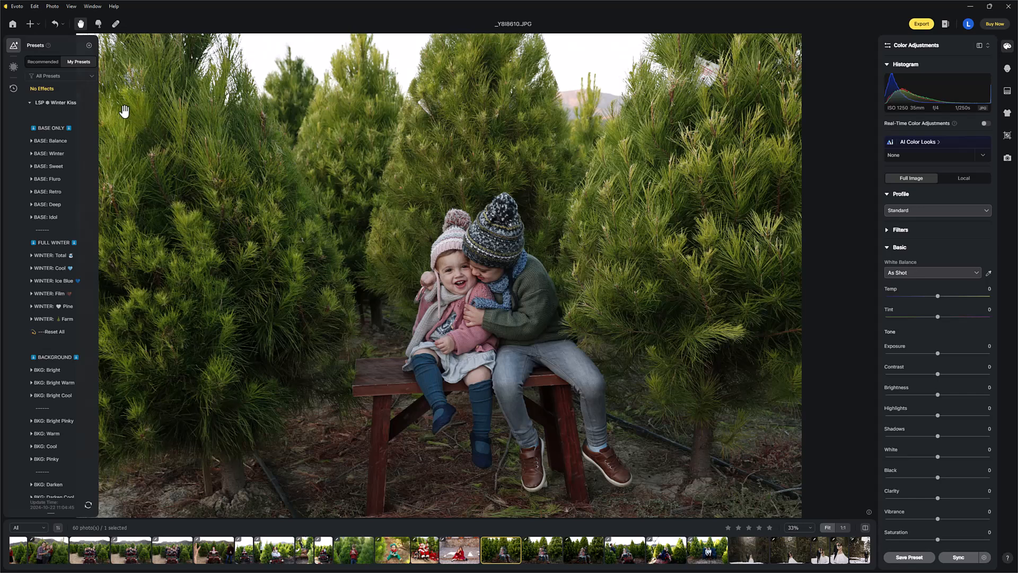
click(45, 116)
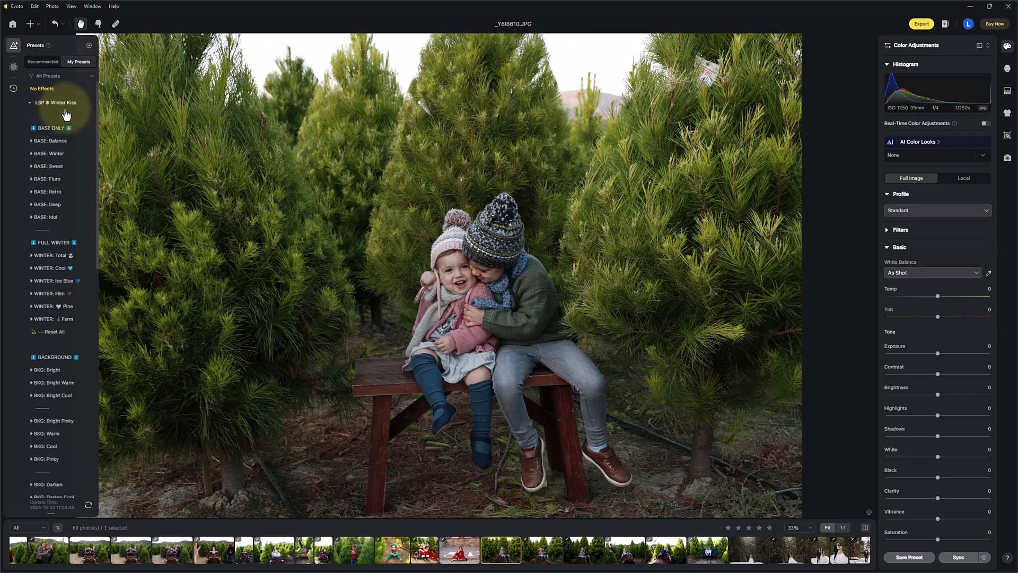
click(60, 154)
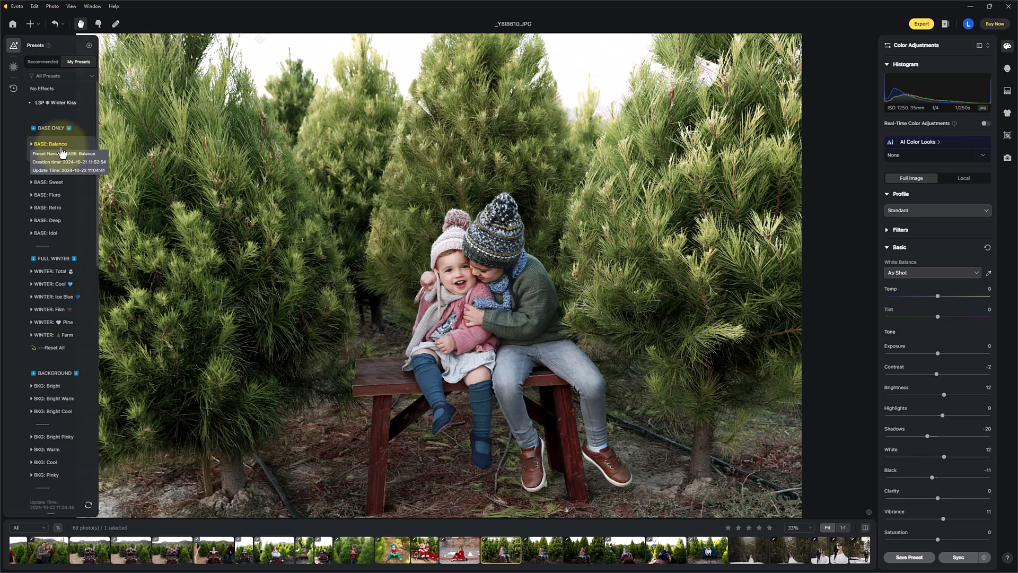
- Apply the WINTER: Total preset to the bench photo and compare the result with the original
click(66, 258)
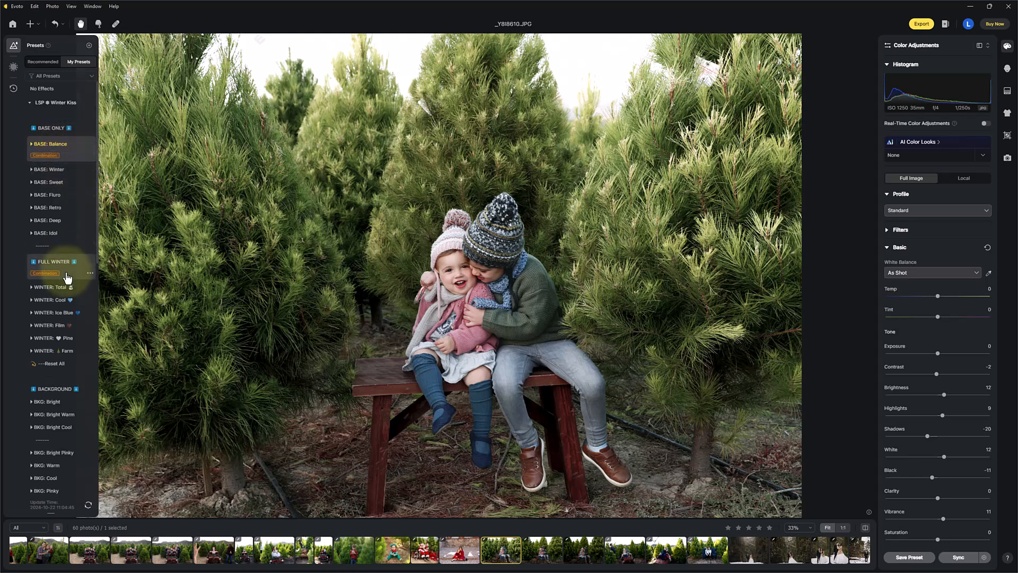
click(62, 287)
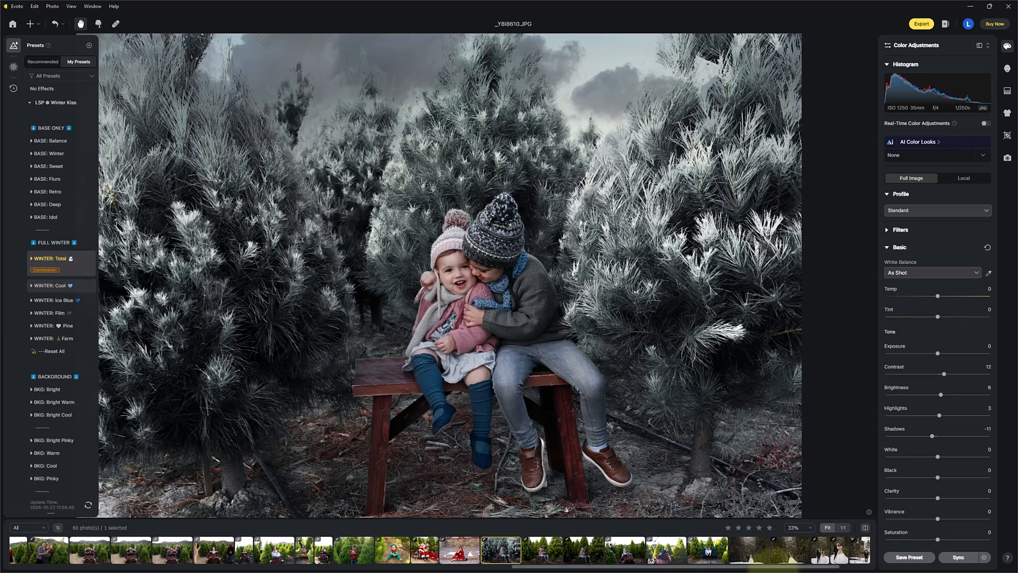
click(866, 528)
click(866, 530)
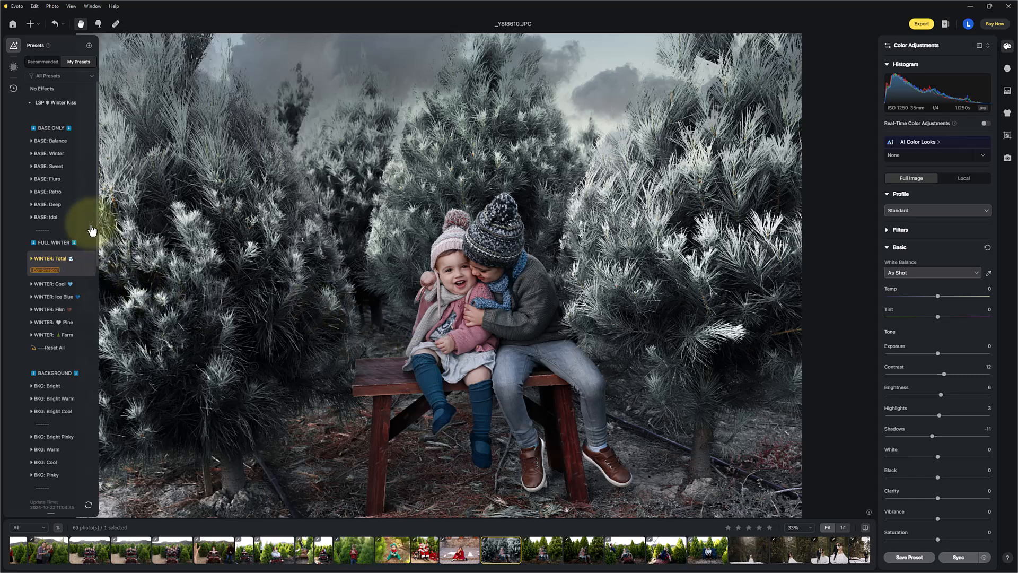
- Apply the PPL: Bright Warm preset at strength 46 and compare the photo before and after
click(100, 262)
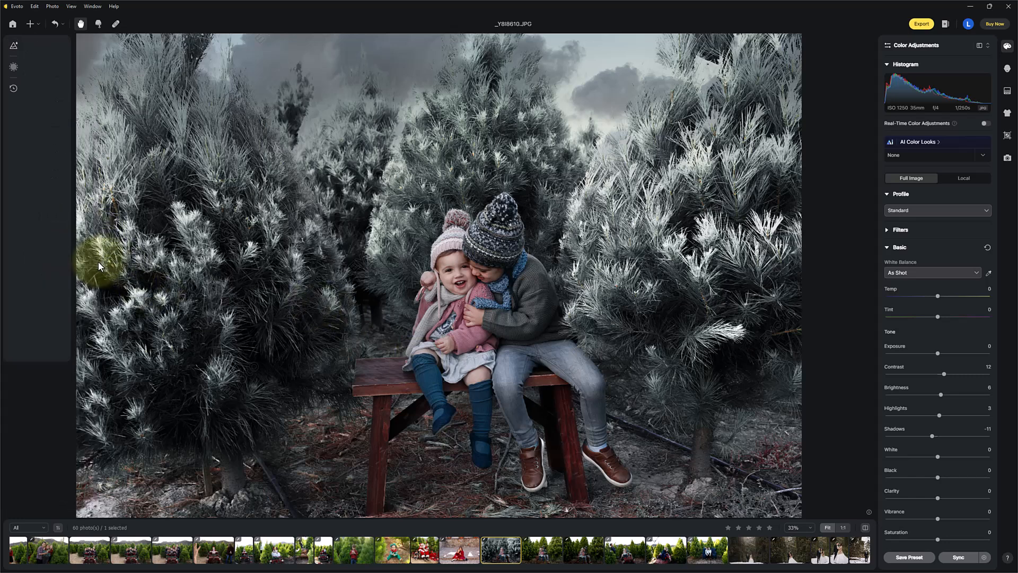
click(14, 46)
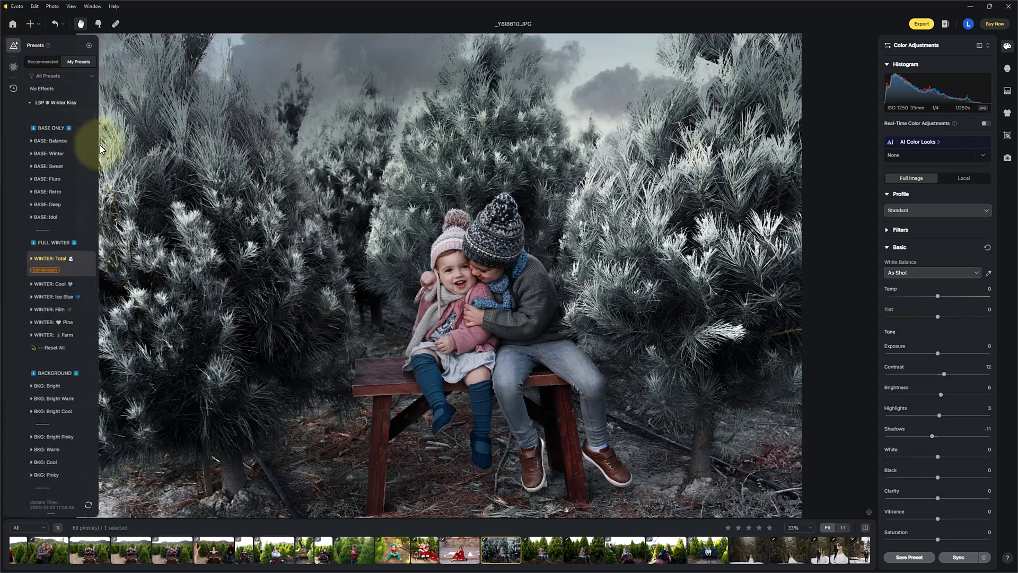
drag(96, 159, 103, 295)
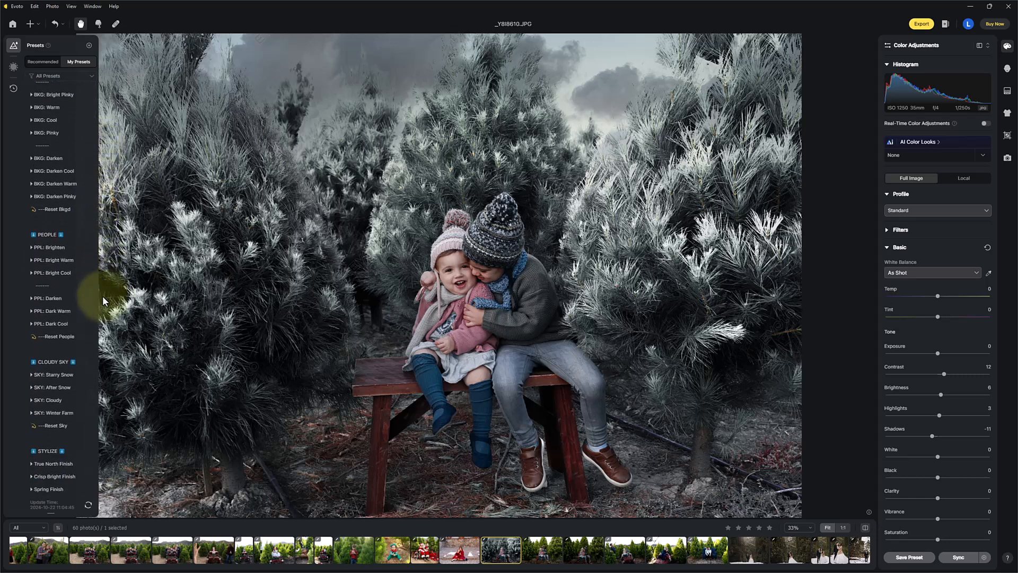
click(65, 270)
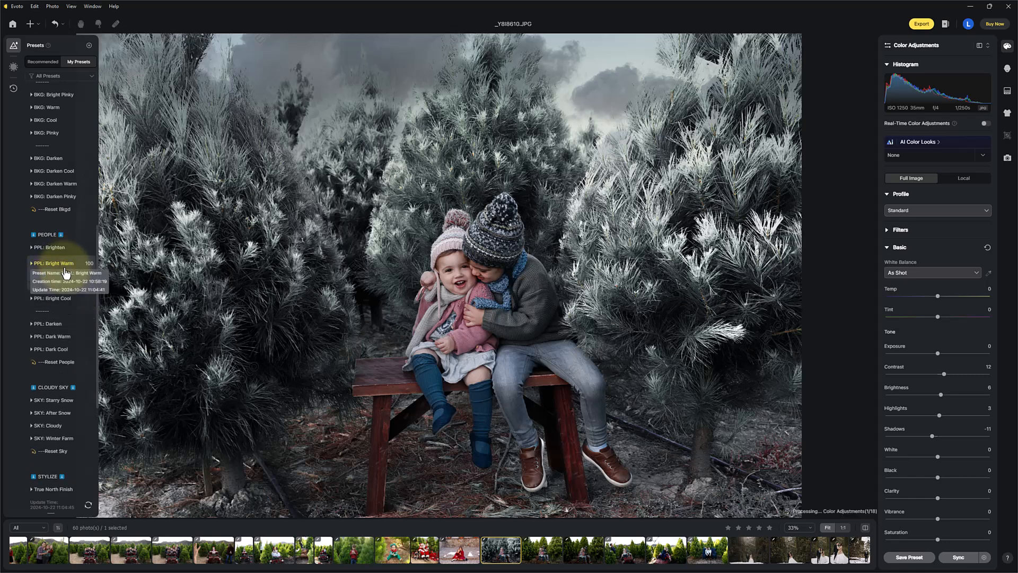
drag(64, 274, 47, 279)
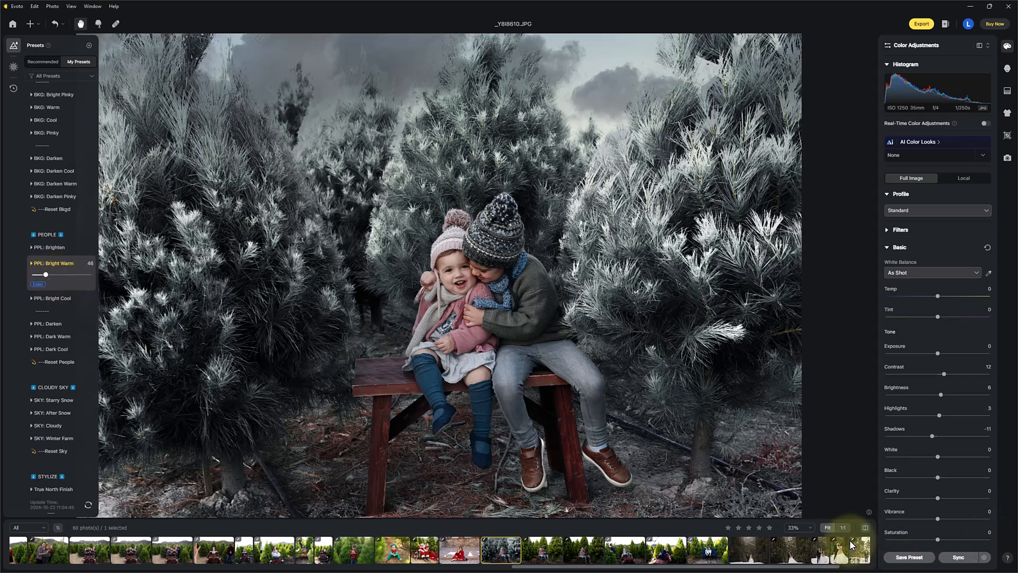
click(866, 528)
click(866, 527)
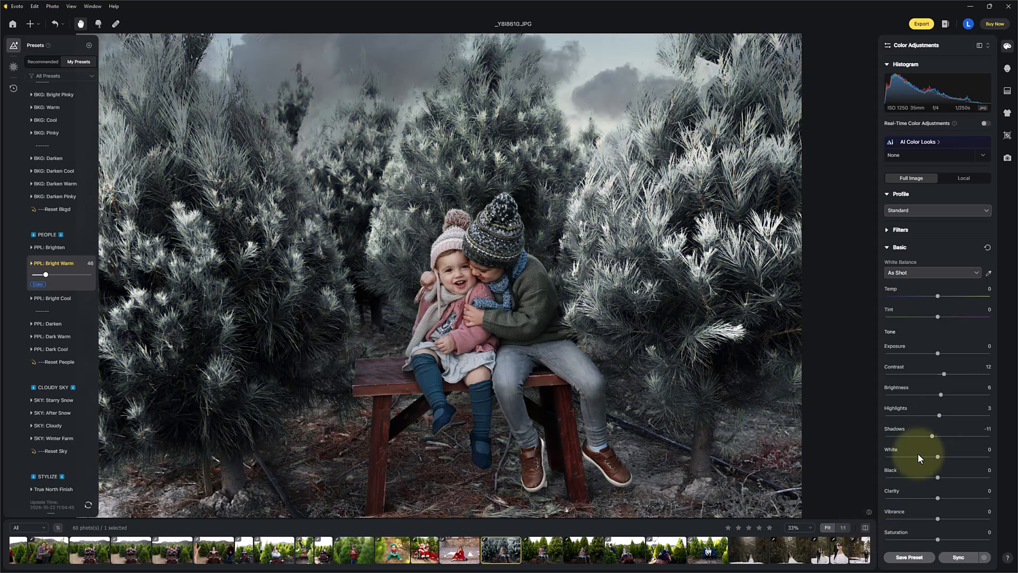
- Overlay the custom backdrop LSP - Snow Heavy(4) on the photo and compare it with the original
click(1006, 98)
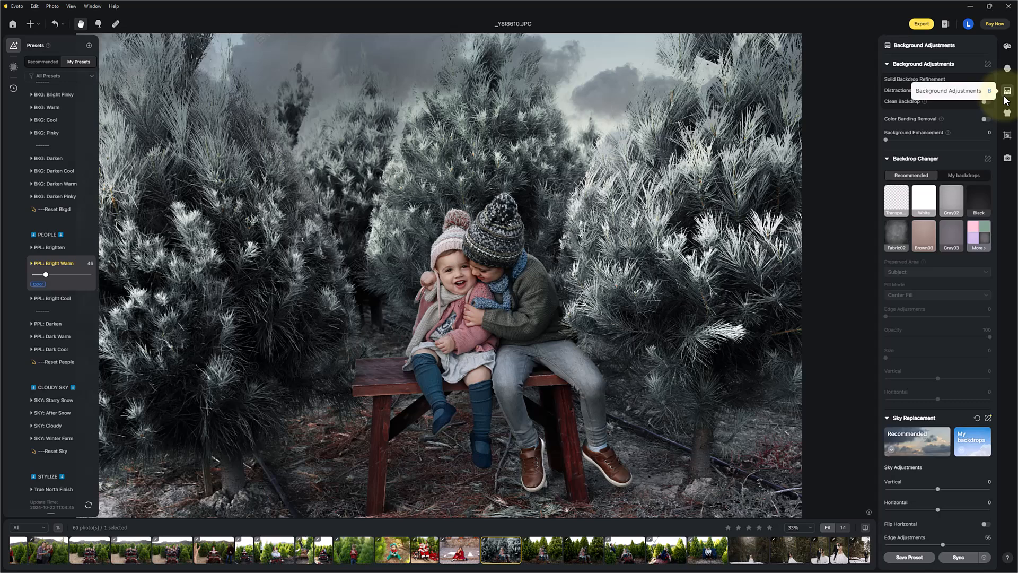
click(963, 176)
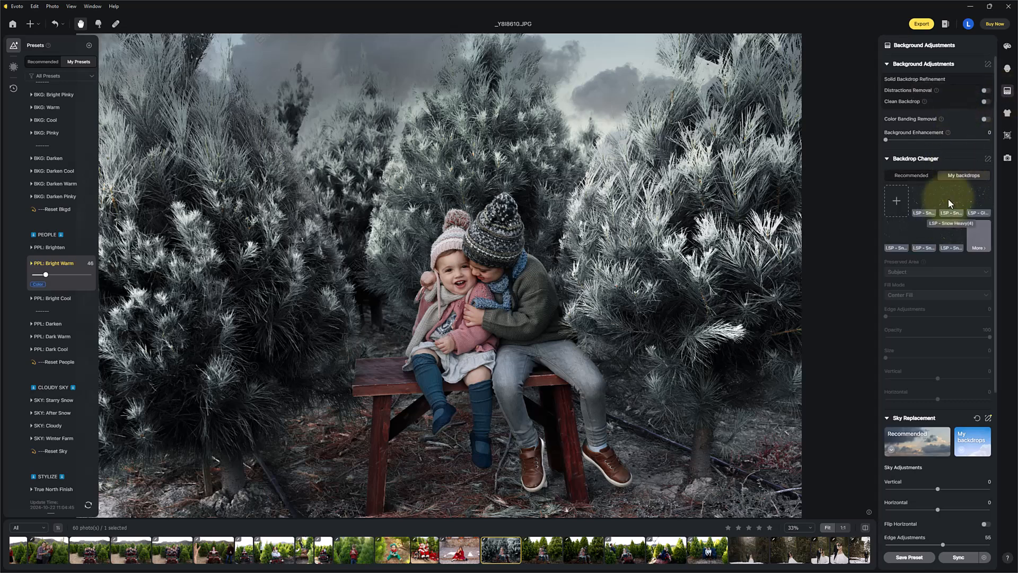
click(949, 199)
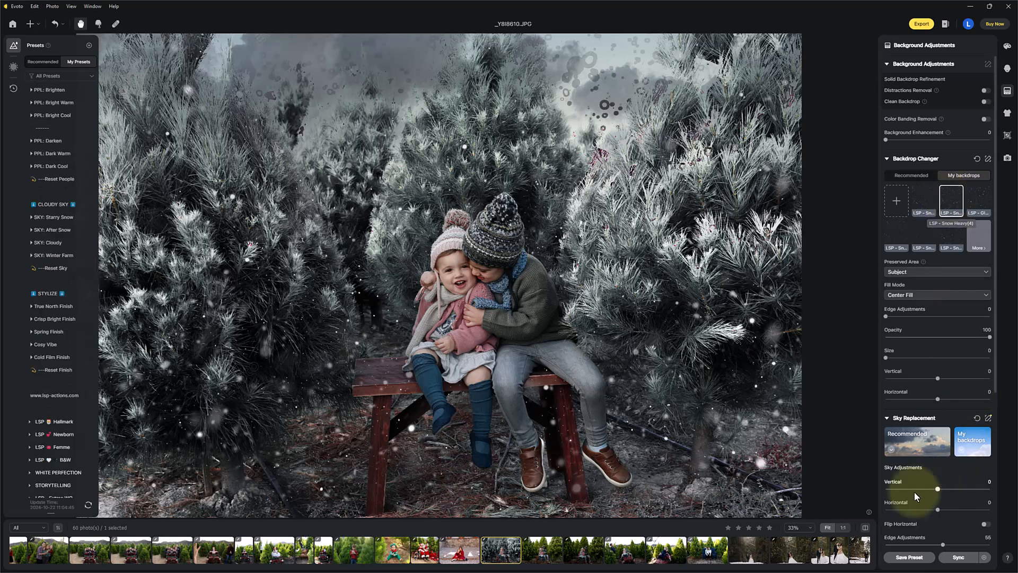
click(866, 530)
click(866, 528)
click(866, 528)
click(865, 528)
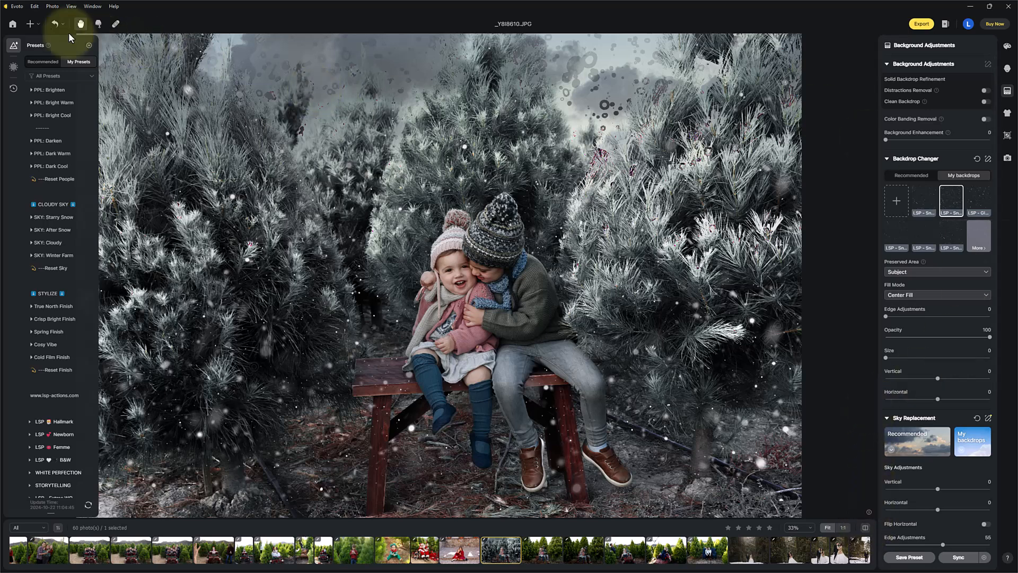
- Reset all effects, and build a new look from the WINTER: Pine preset and the LSP - Snow Heavy(4) backdrop
click(53, 24)
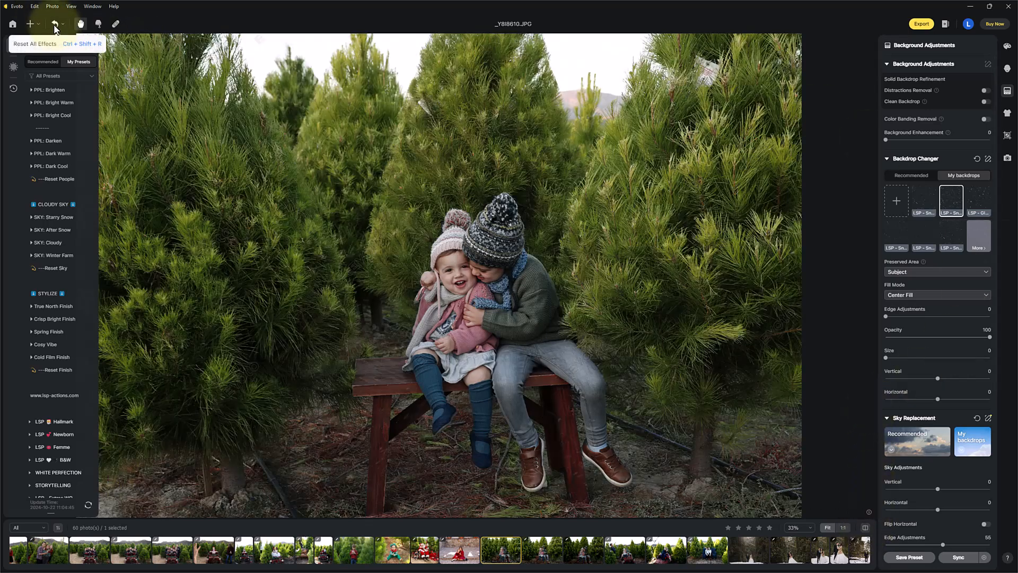
scroll(55, 212, up, 10)
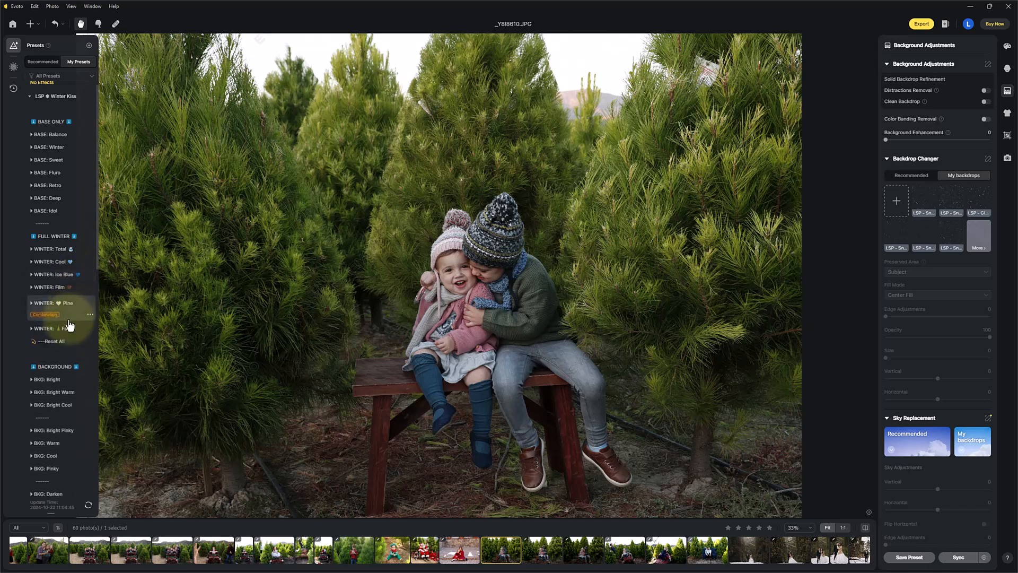
click(64, 312)
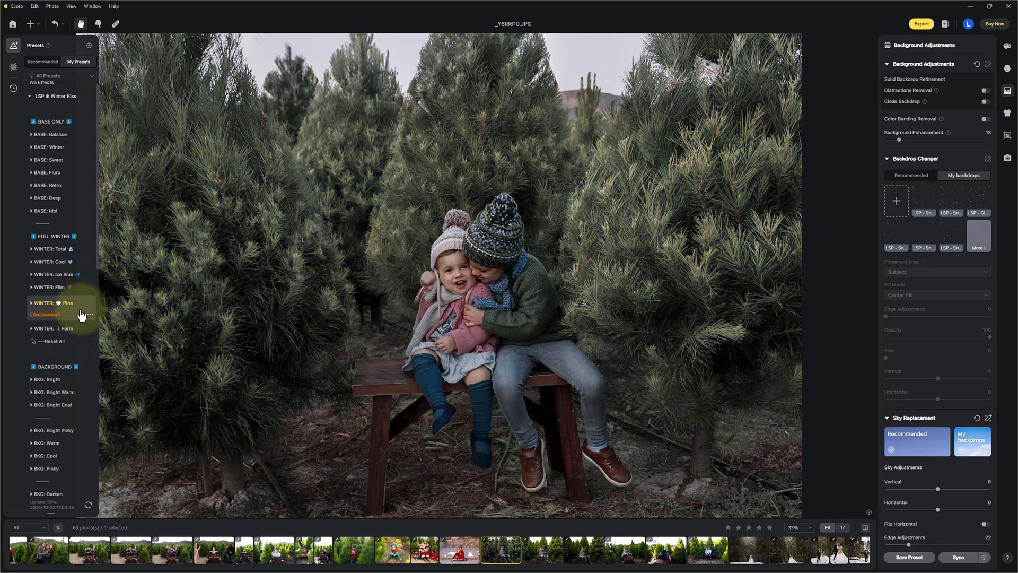
click(866, 532)
click(866, 532)
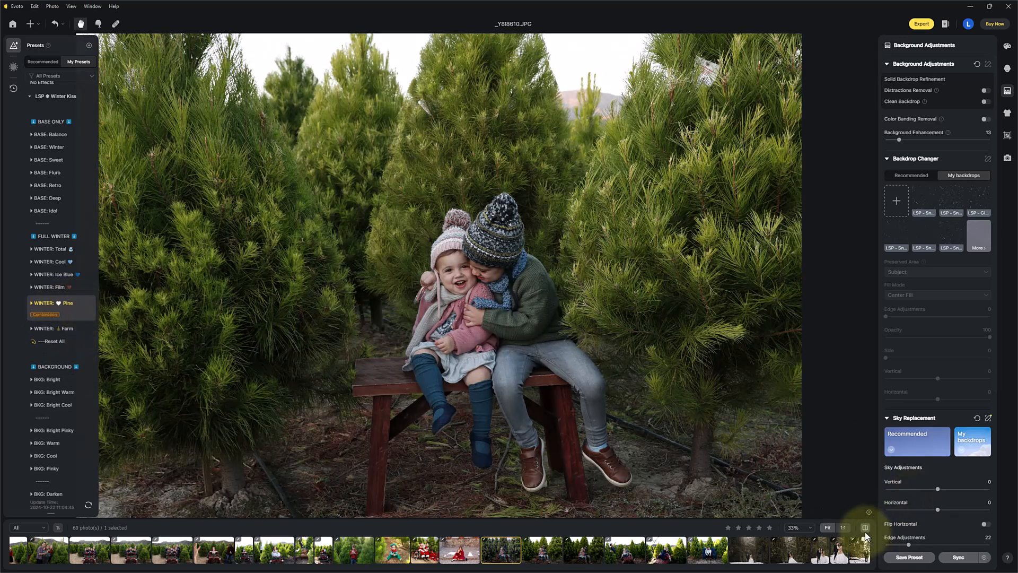
click(865, 532)
click(947, 196)
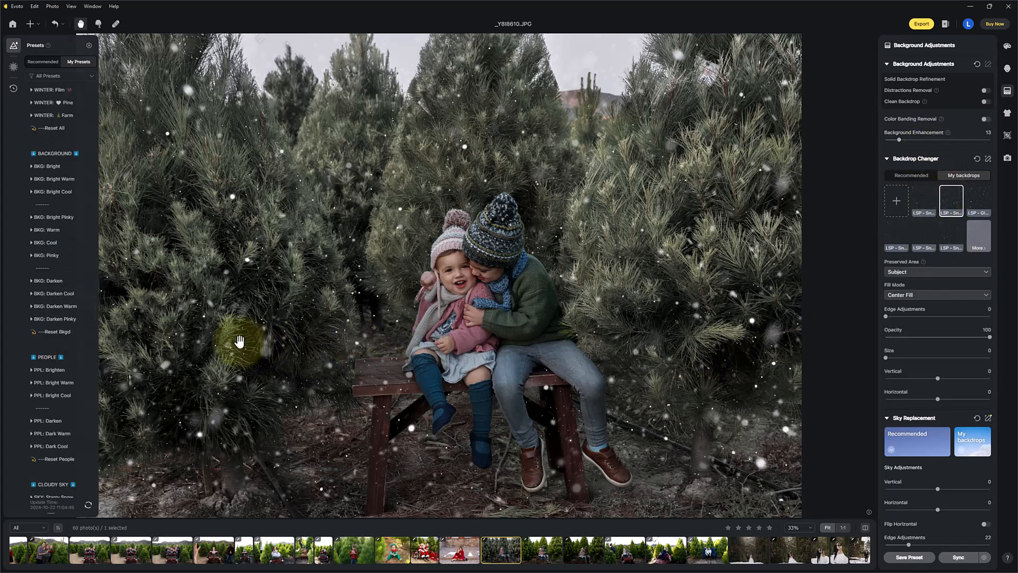
- Apply the WINTER: Farm preset and add the LSP - Snow Heavy(4) backdrop over it
click(61, 130)
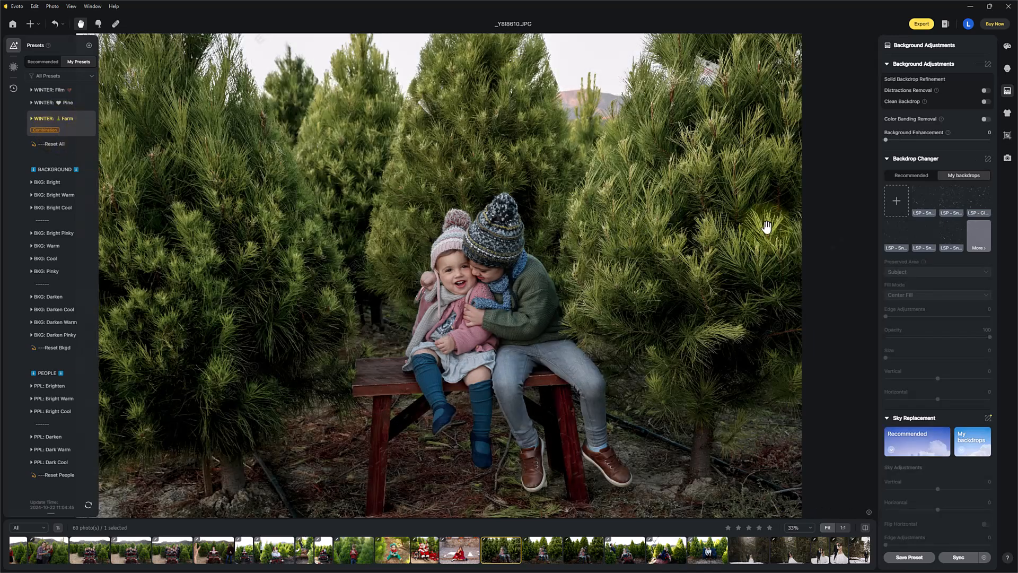
click(940, 205)
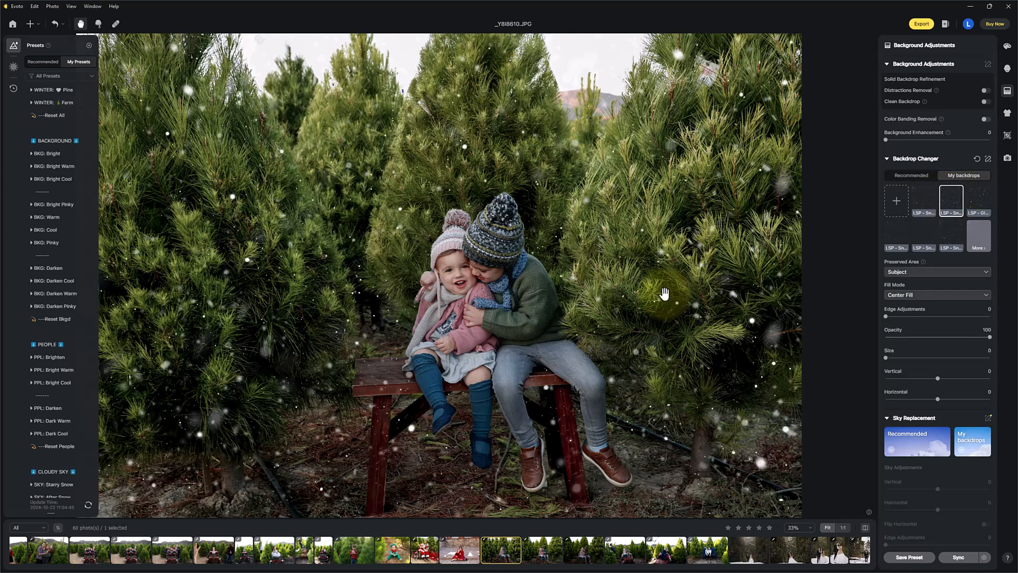
- Brighten and warm the children with the PPL: Bright Warm preset at strength 45
mouse_move(96, 197)
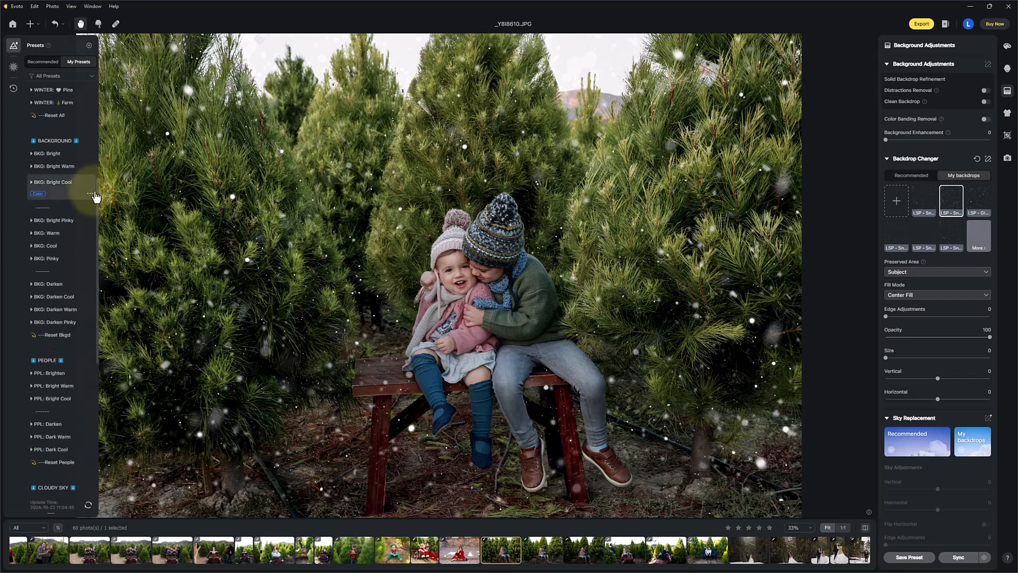
scroll(97, 202, down, 5)
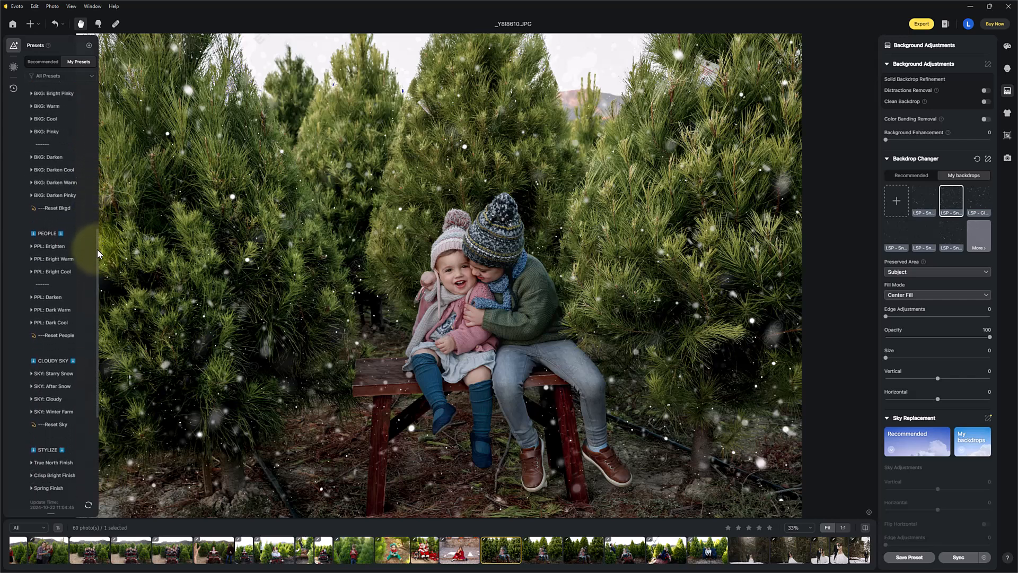
scroll(95, 255, down, 2)
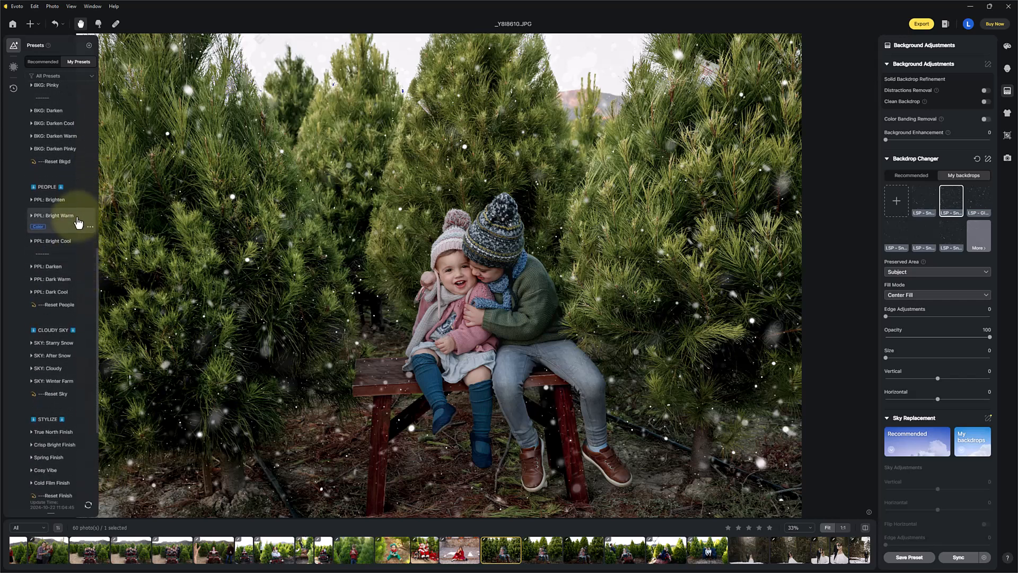
click(78, 223)
drag(61, 227, 48, 229)
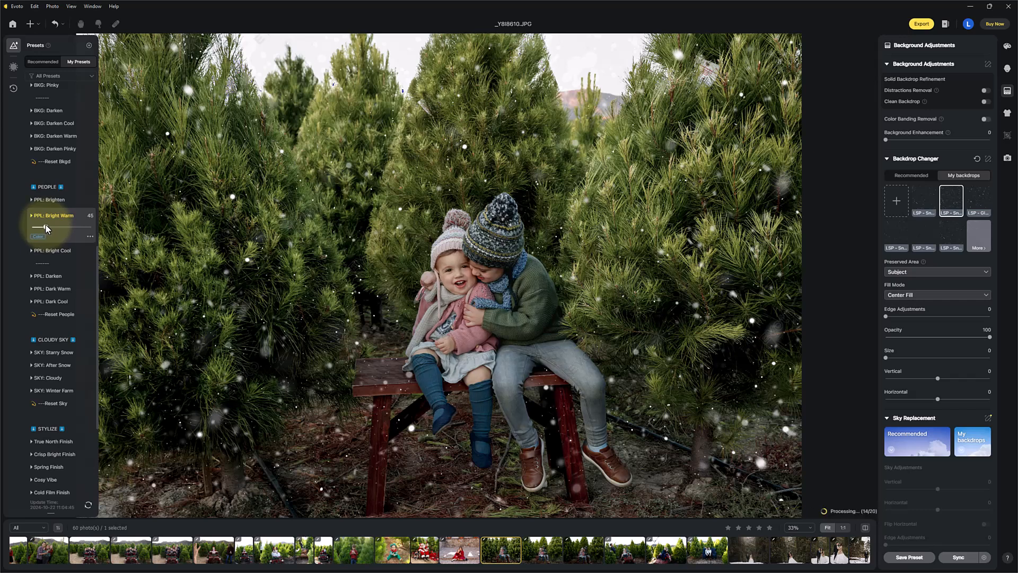
- Try the SKY: Cloudy preset, replace it with SKY: Winter Farm, and compare the photo before and after
drag(96, 285, 96, 314)
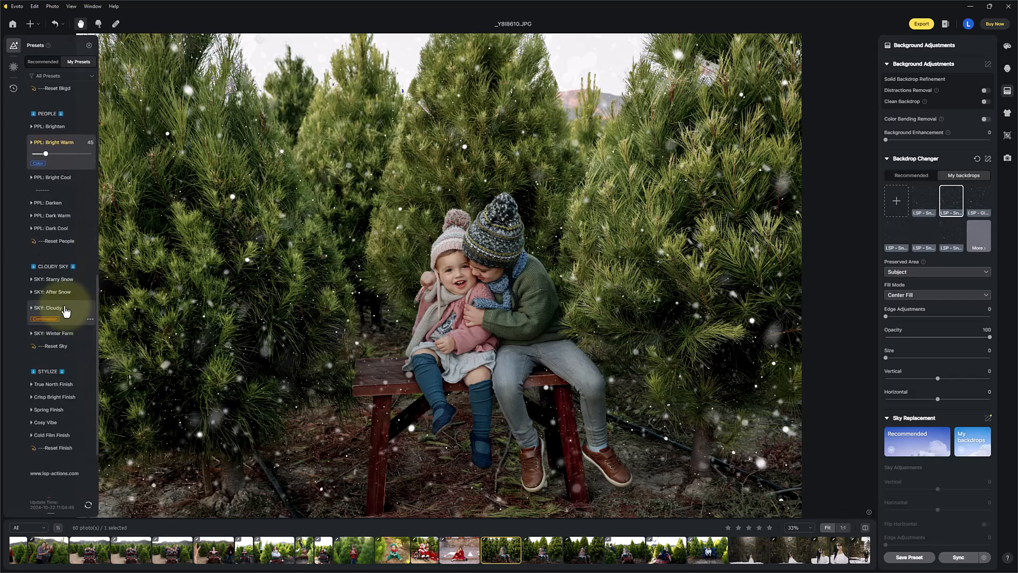
click(64, 309)
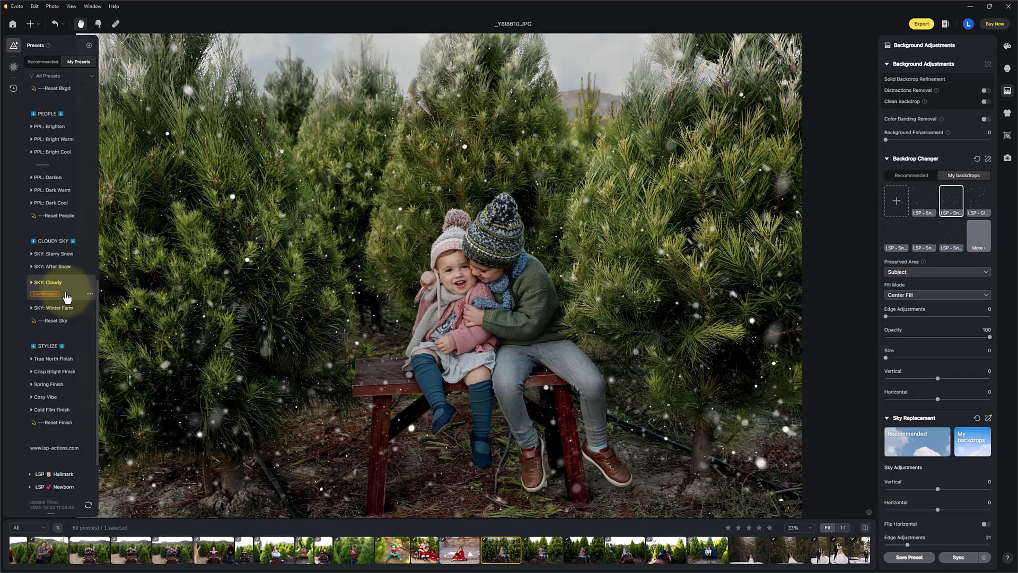
click(65, 308)
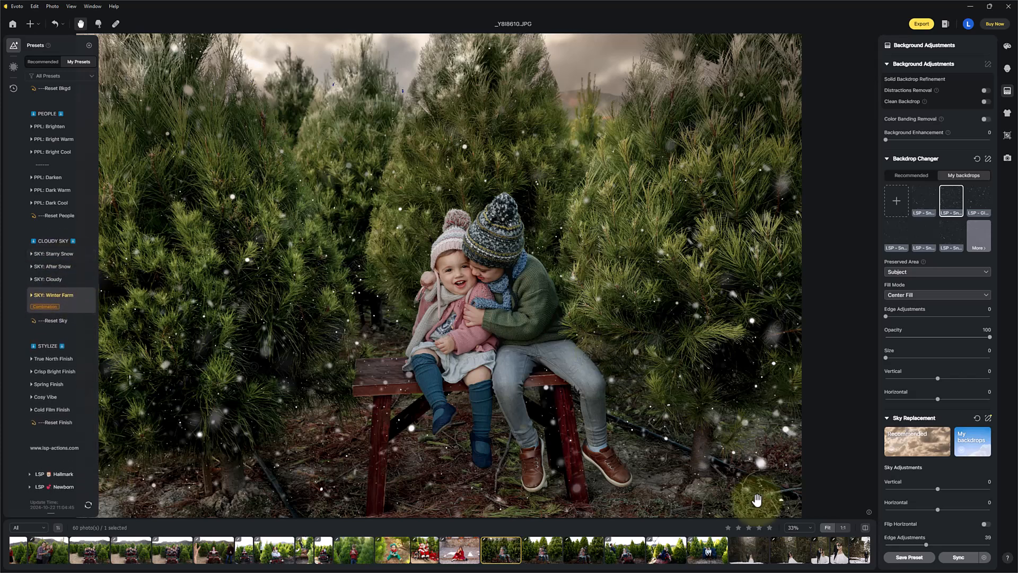
click(865, 528)
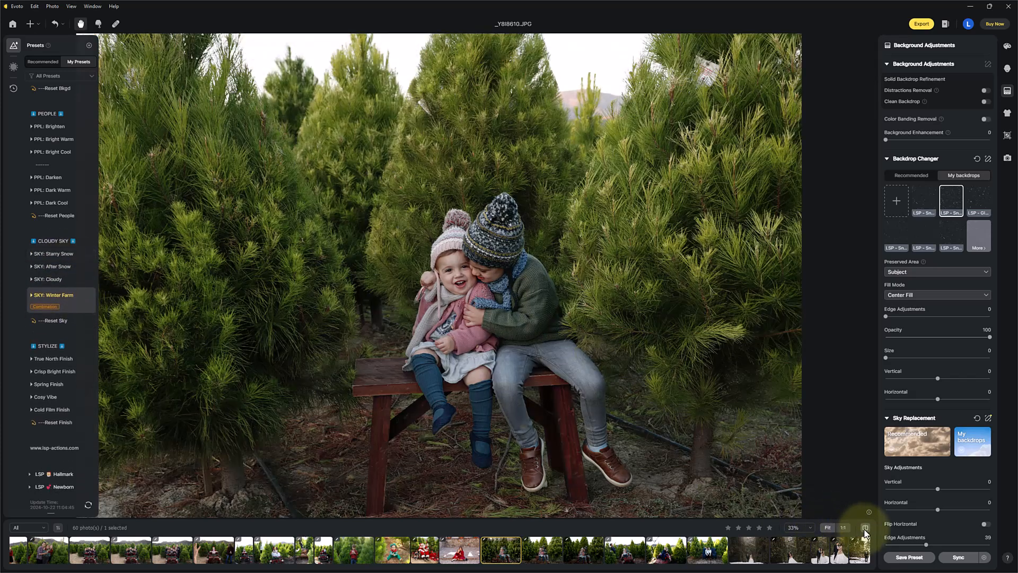
click(865, 529)
click(865, 529)
click(865, 529)
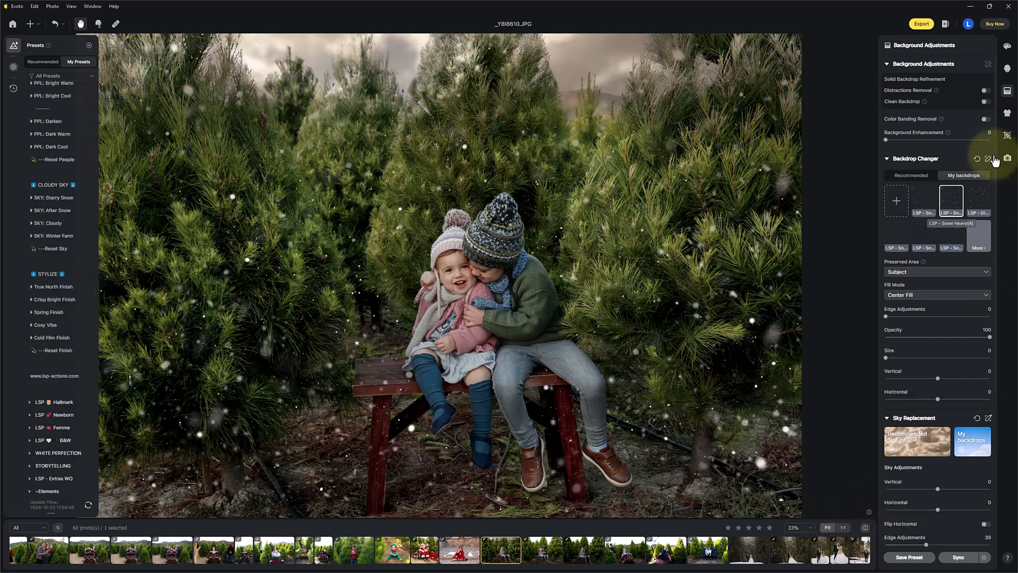
- Replace the heavy snow overlay with the first snow backdrop among the custom backdrops and compare the result with the original
click(976, 200)
click(926, 205)
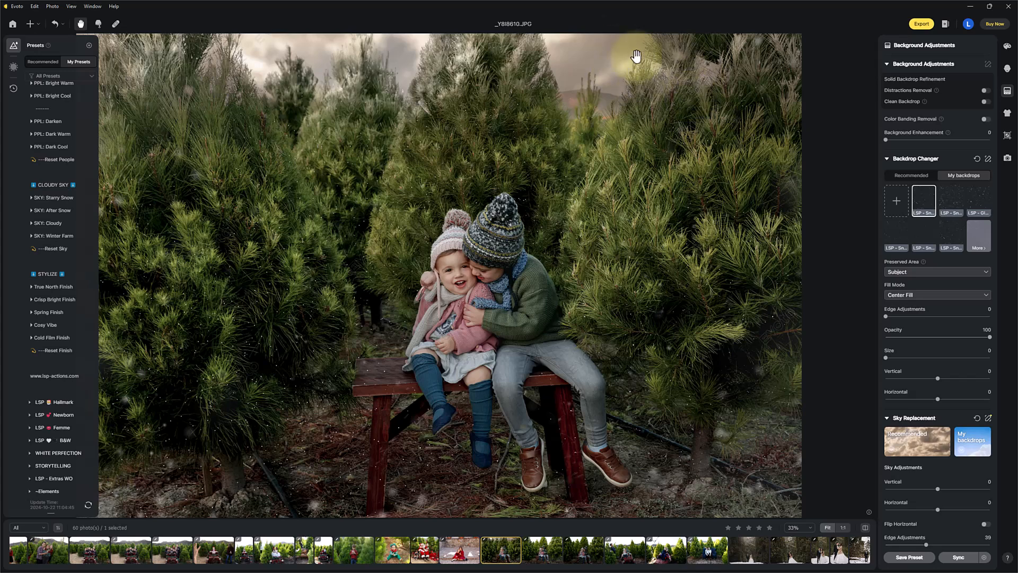
scroll(46, 250, up, 1)
scroll(546, 363, up, 3)
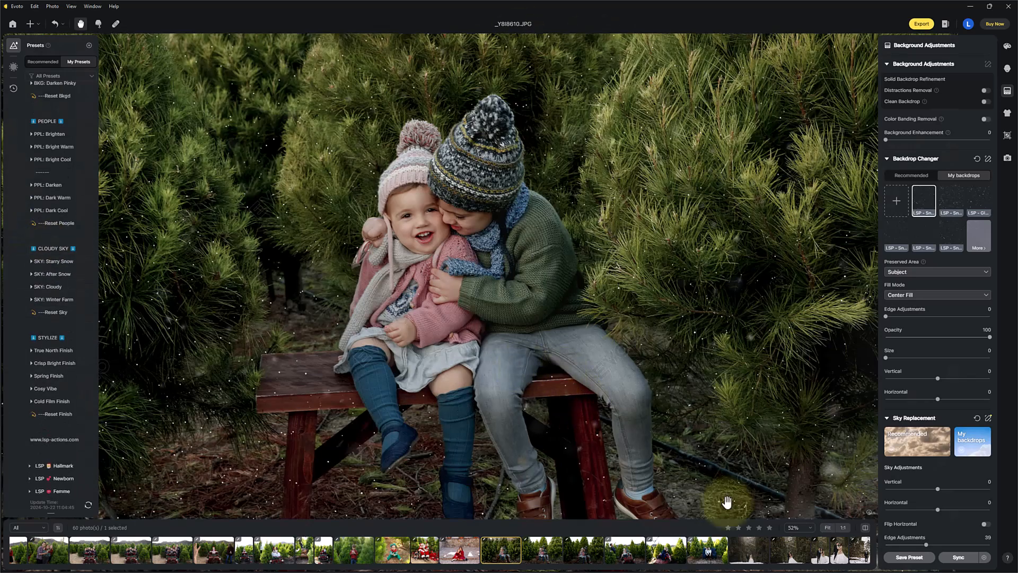
click(825, 527)
click(865, 529)
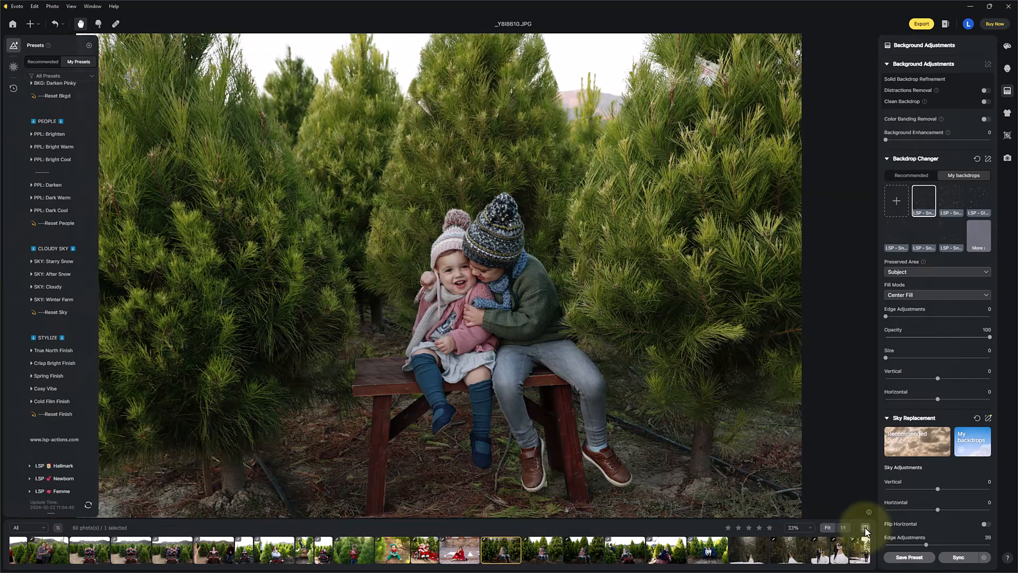
- Compare the edited photo with the original, both close up on the children and for the whole image
click(865, 528)
scroll(497, 287, up, 3)
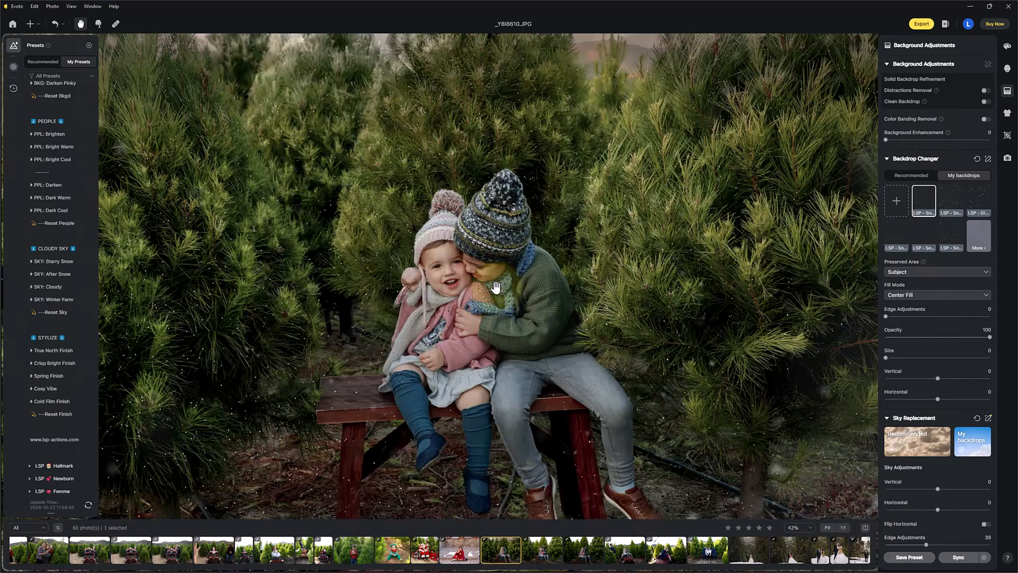
click(865, 529)
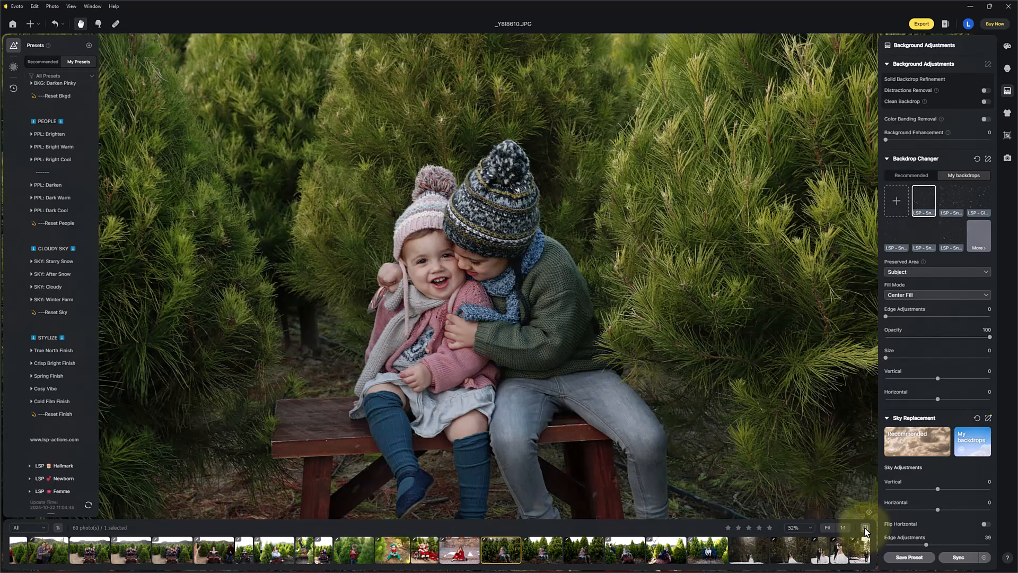
click(865, 529)
click(865, 529)
click(866, 528)
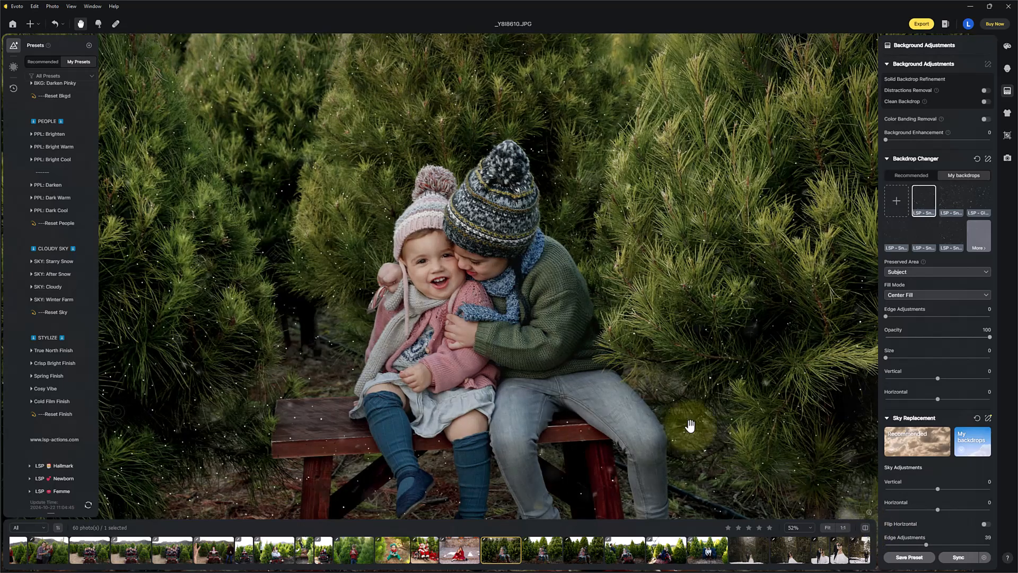
scroll(546, 348, down, 4)
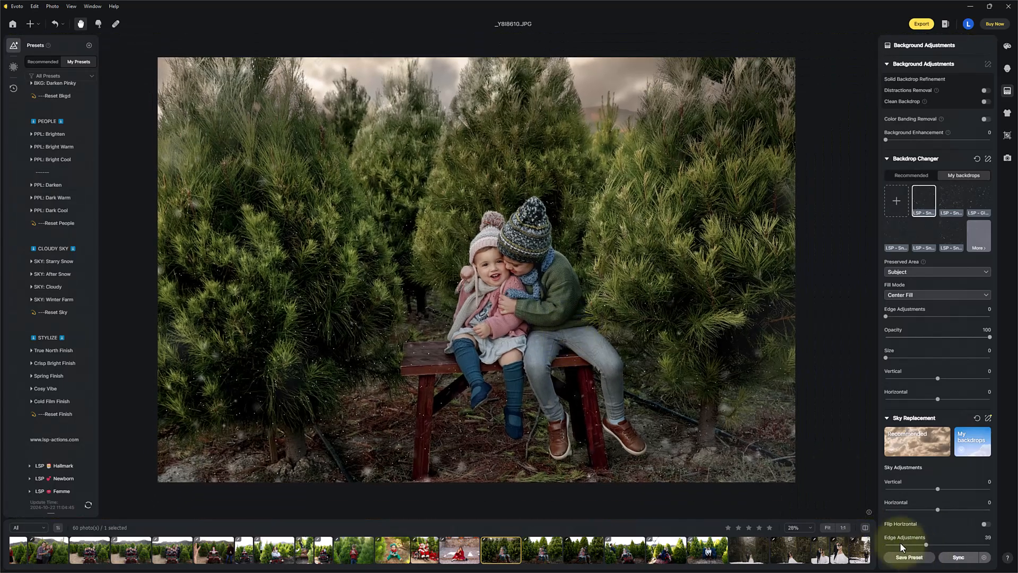
click(866, 528)
click(866, 528)
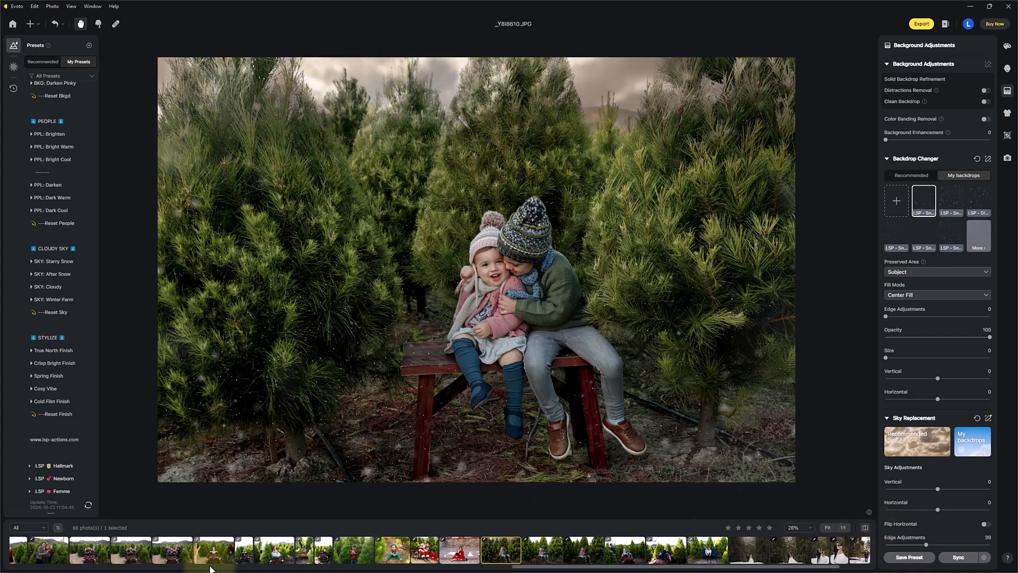
- Select the edited photo together with the three photos following it and sync its edits to them
shift+click(633, 551)
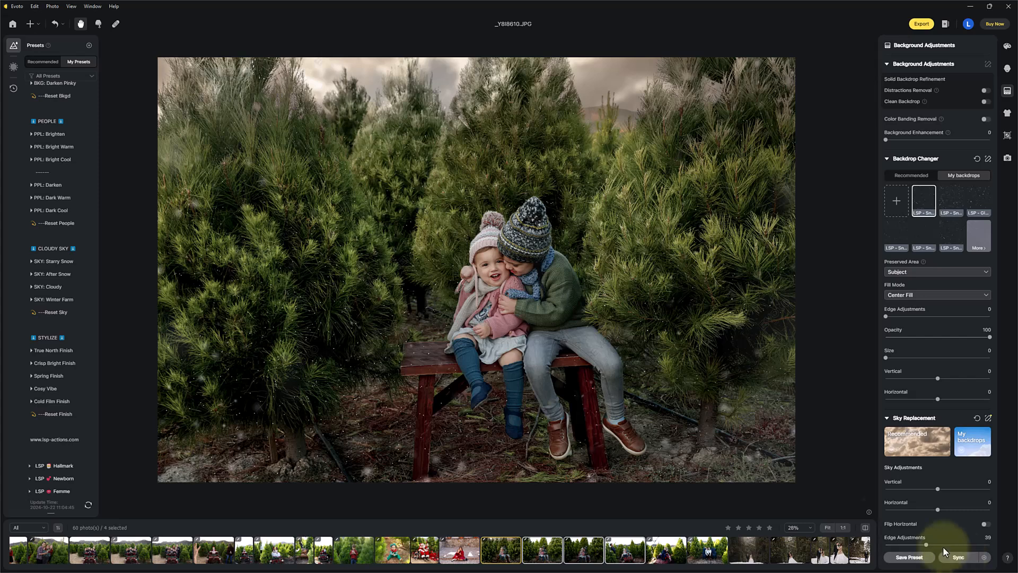
click(959, 557)
click(589, 371)
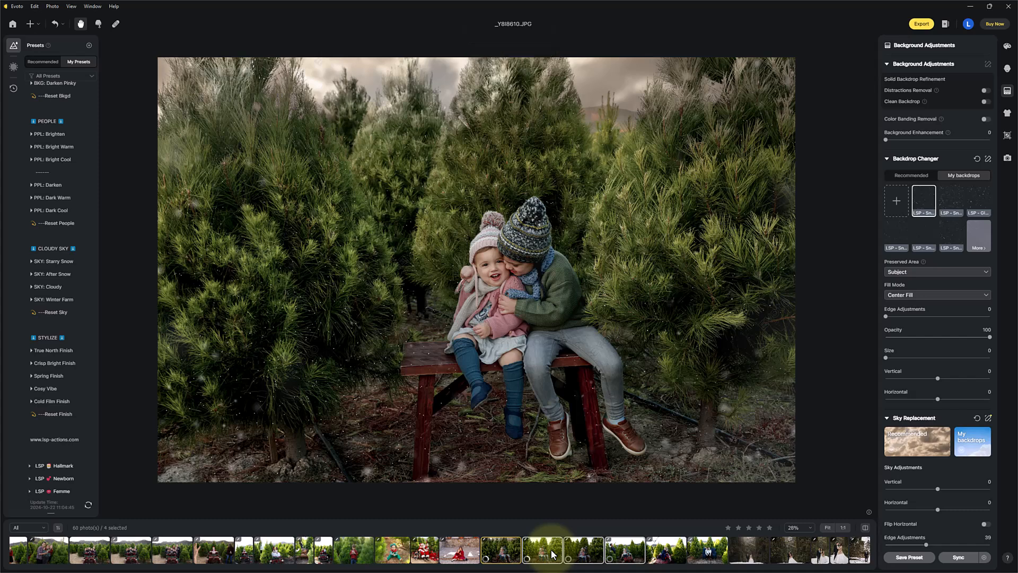
- Check the second selected photo against its original and open the third one, original_Y8I8621.JPG
click(551, 549)
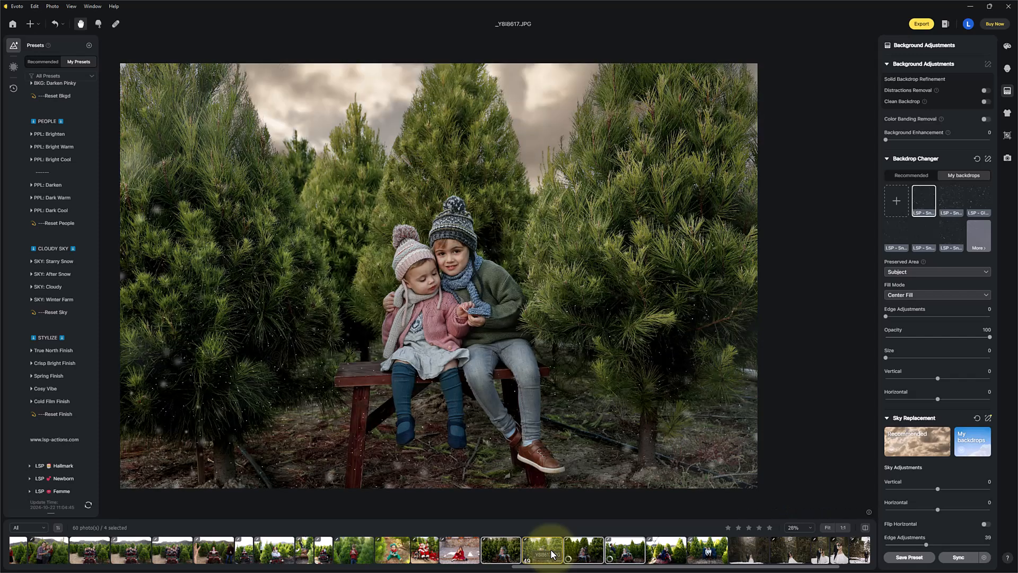
click(864, 529)
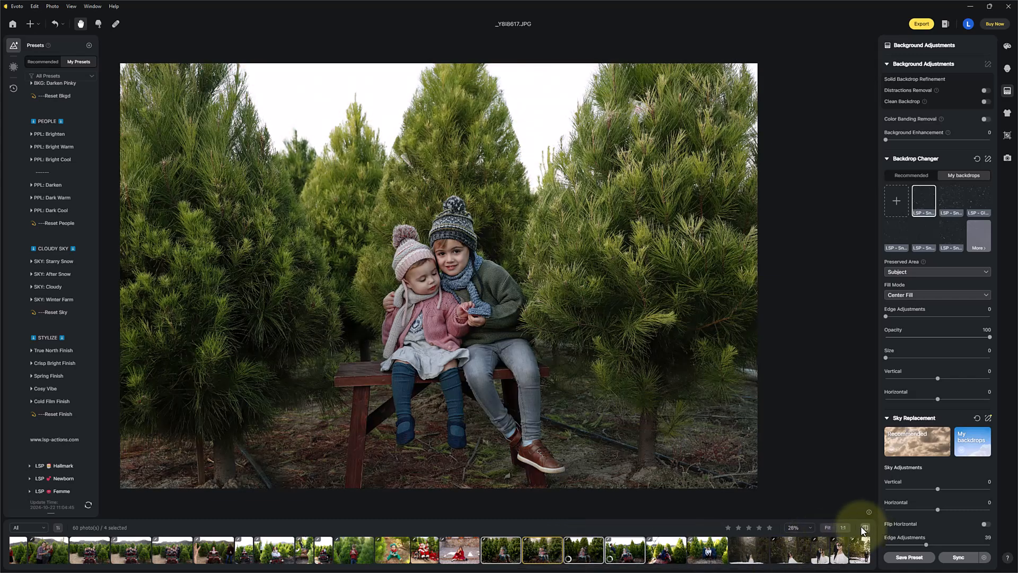
click(587, 558)
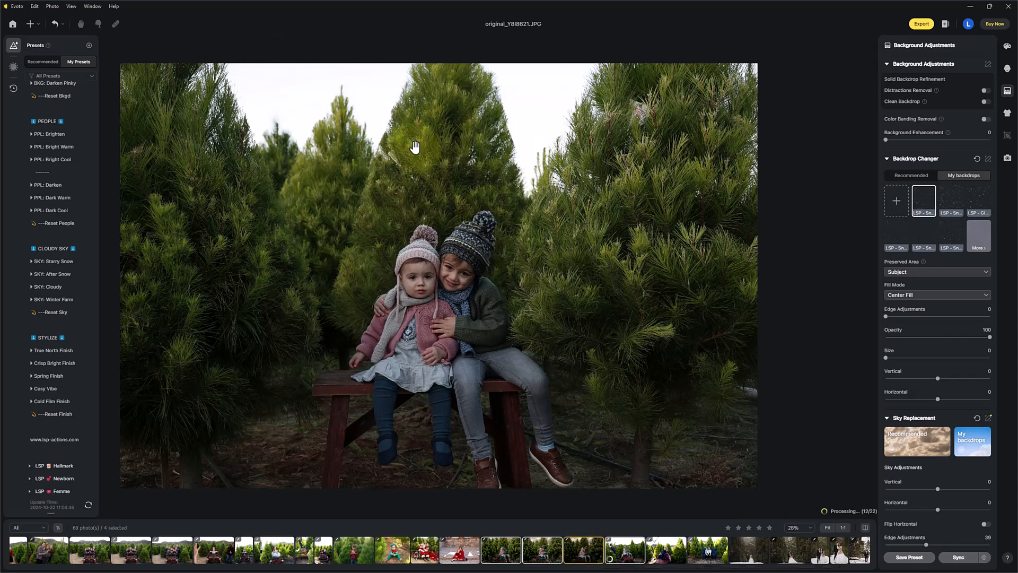
- Brighten the children in original_Y8I8621.JPG with the PPL: Brighten preset at strength 104
scroll(79, 167, up, 10)
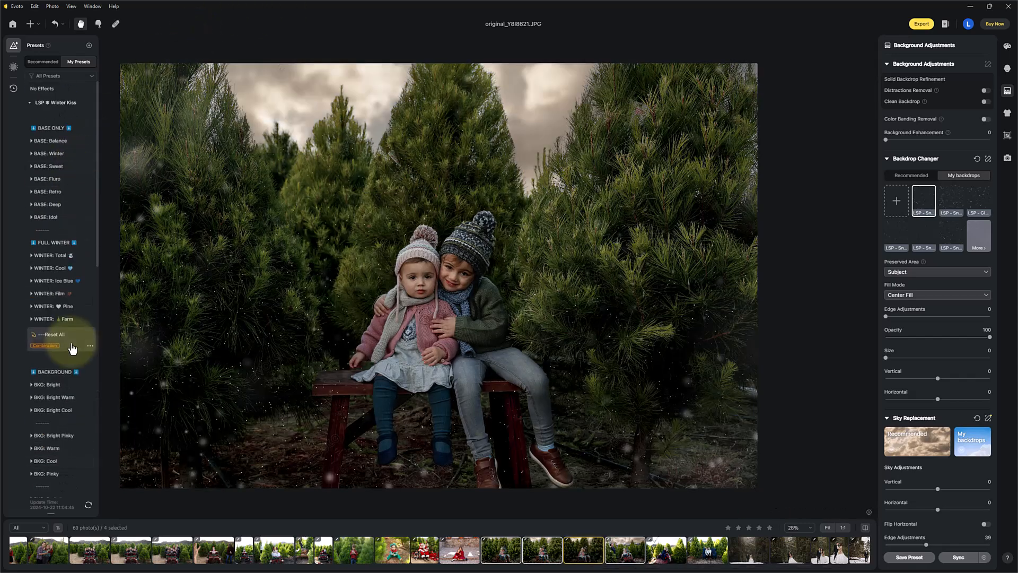
scroll(77, 411, down, 5)
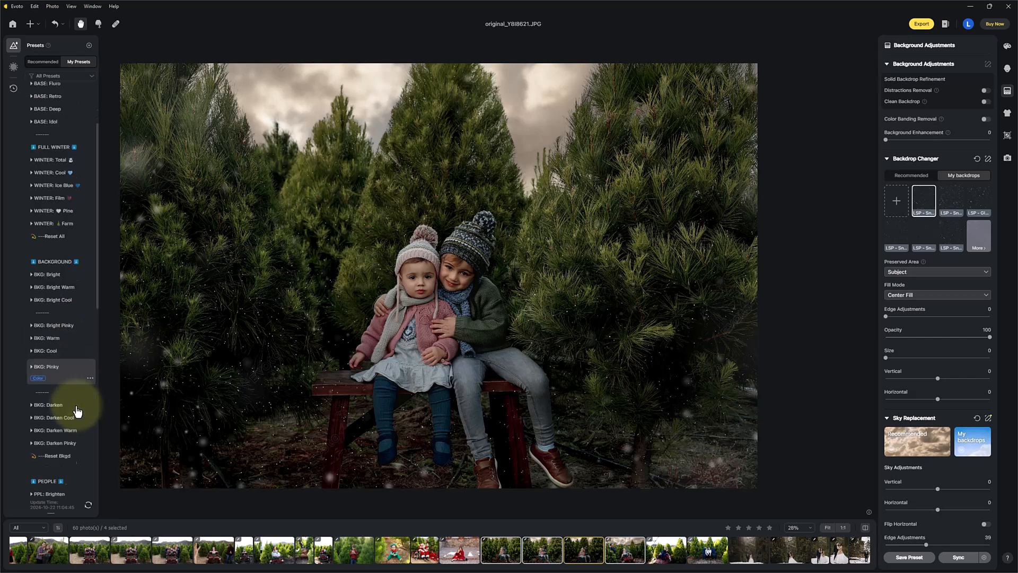
scroll(77, 410, down, 1)
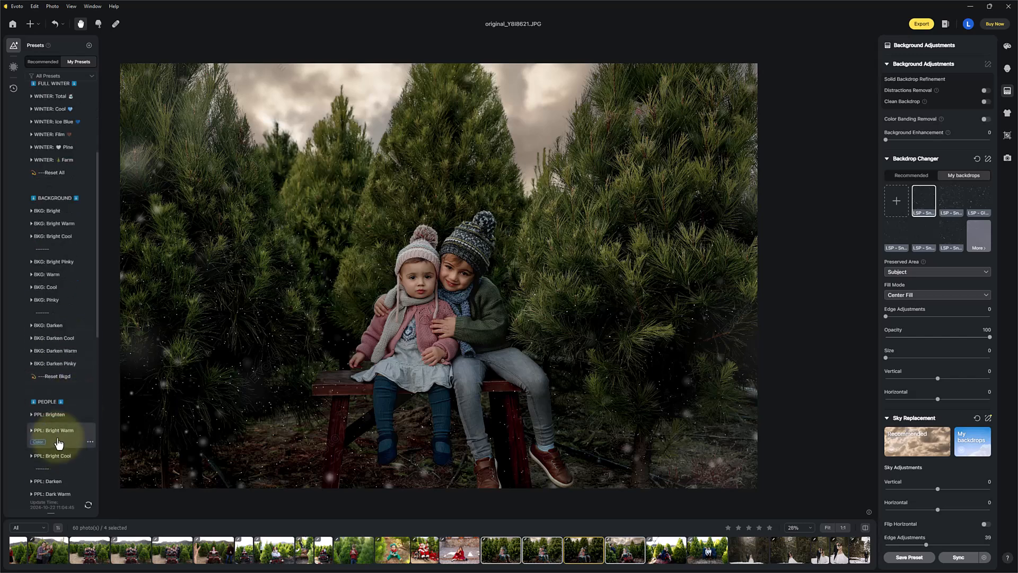
click(60, 432)
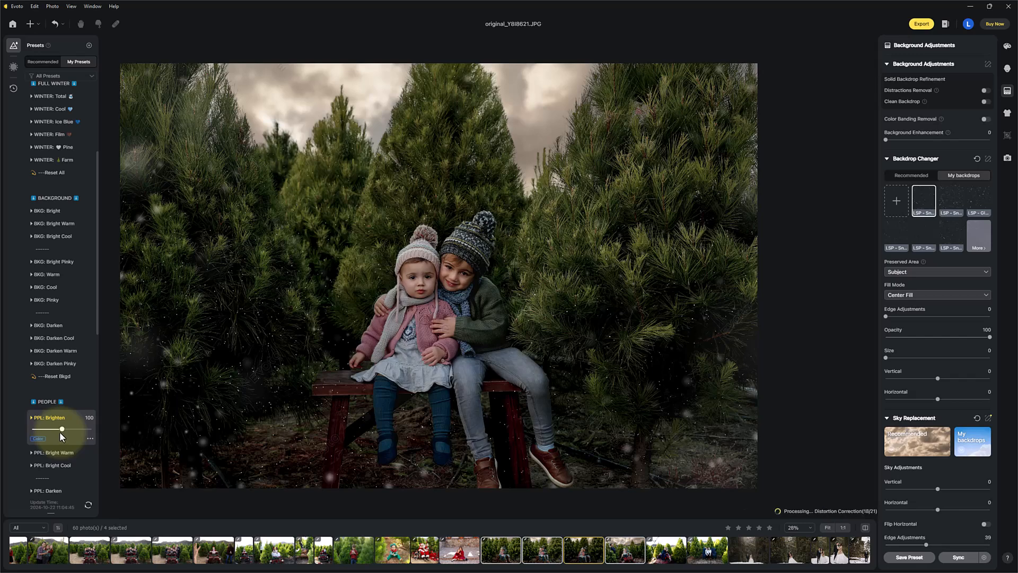
click(62, 428)
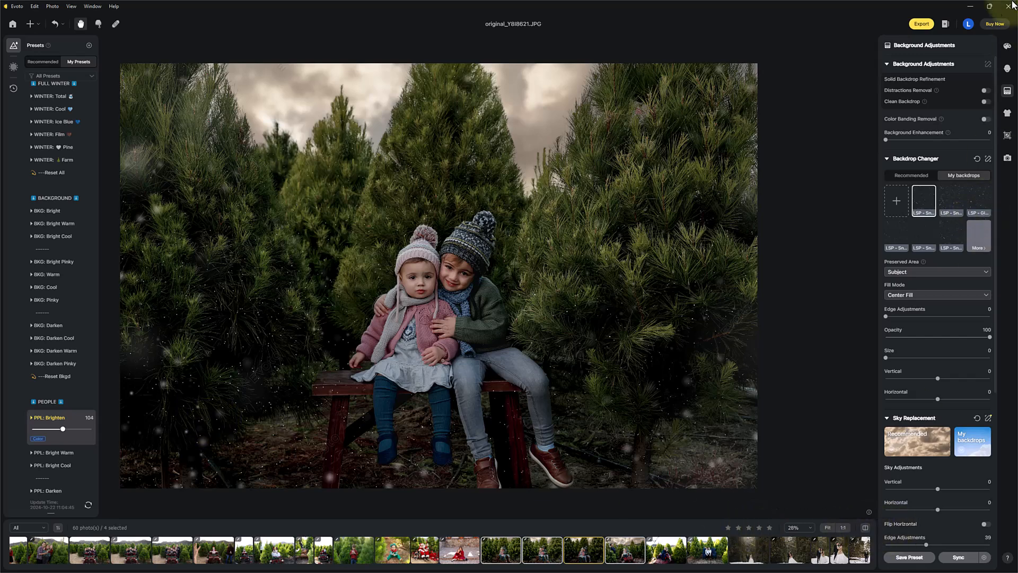
- Set the photo's exposure to 0.4 and temperature to 3, using real-time color adjustments temporarily while tuning
click(1008, 47)
click(1008, 46)
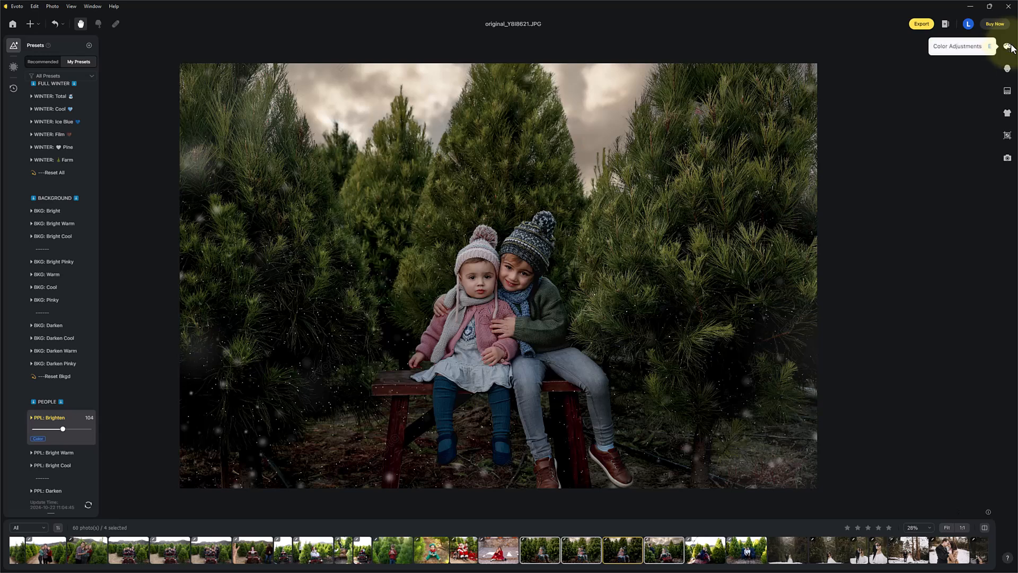
click(1008, 46)
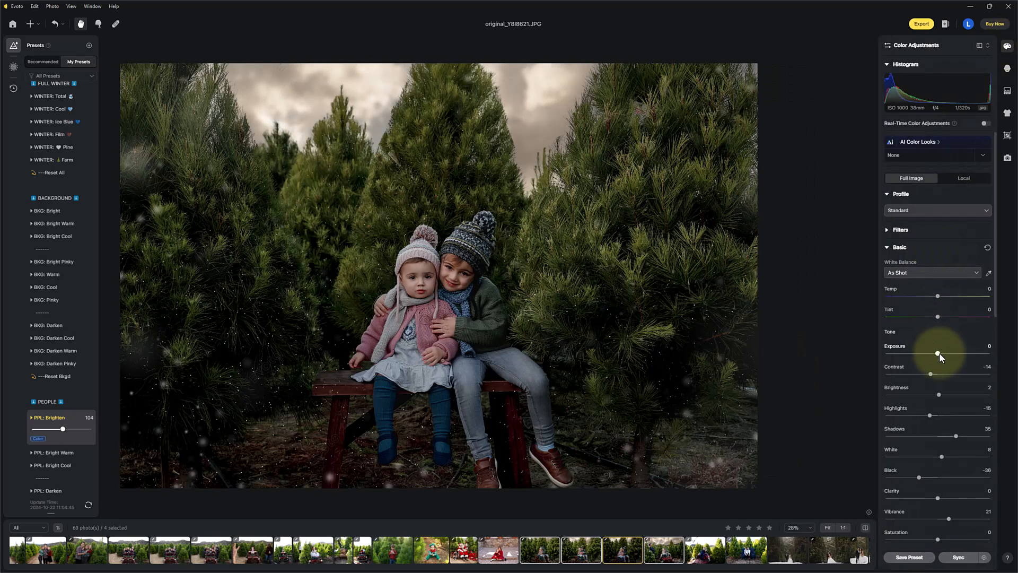
drag(939, 354, 940, 355)
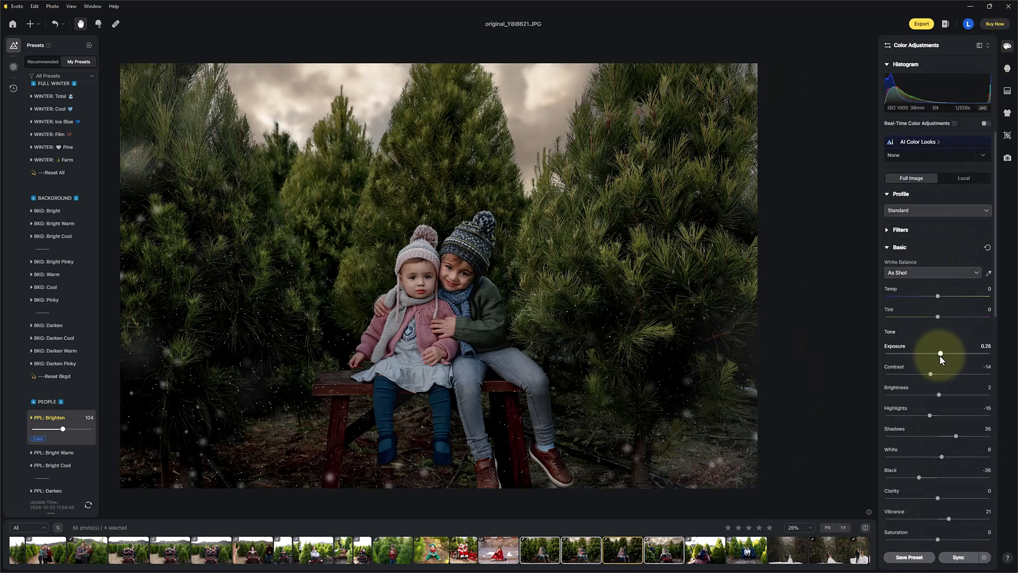
click(985, 125)
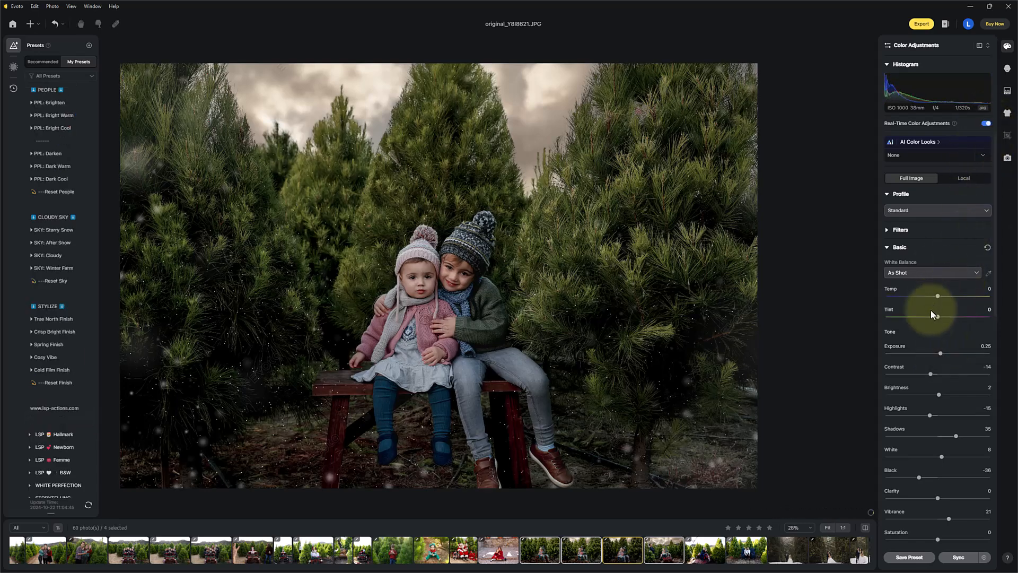
drag(938, 348, 942, 352)
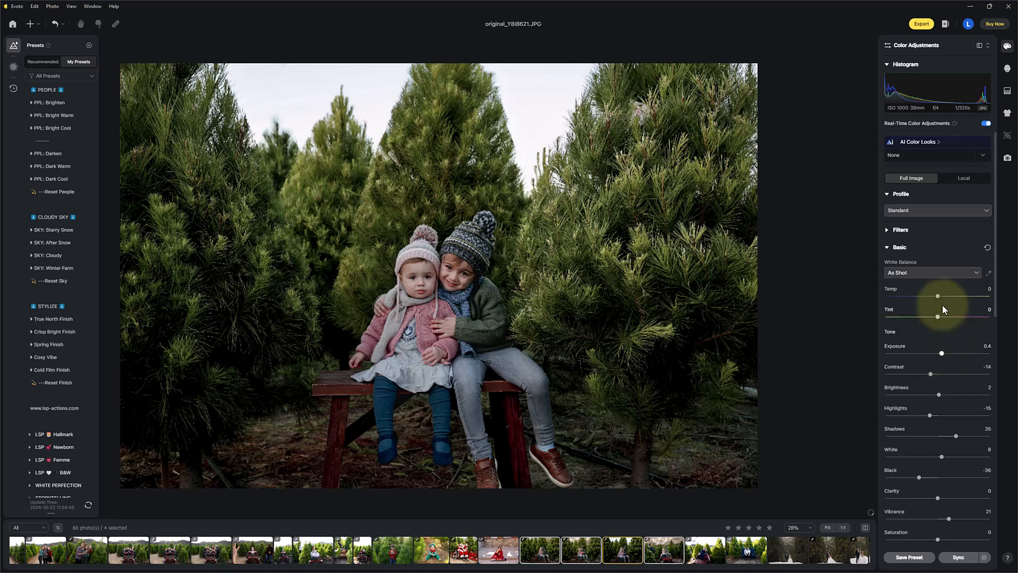
drag(937, 295, 940, 297)
click(986, 124)
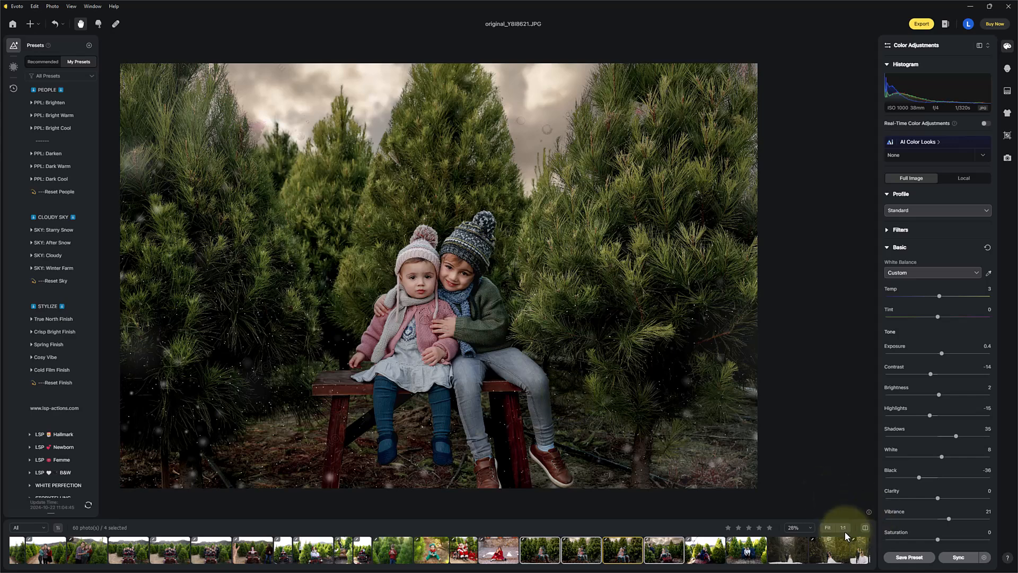
- Compare the brightened and warmed photo with its original
click(865, 529)
click(864, 528)
click(864, 529)
click(865, 528)
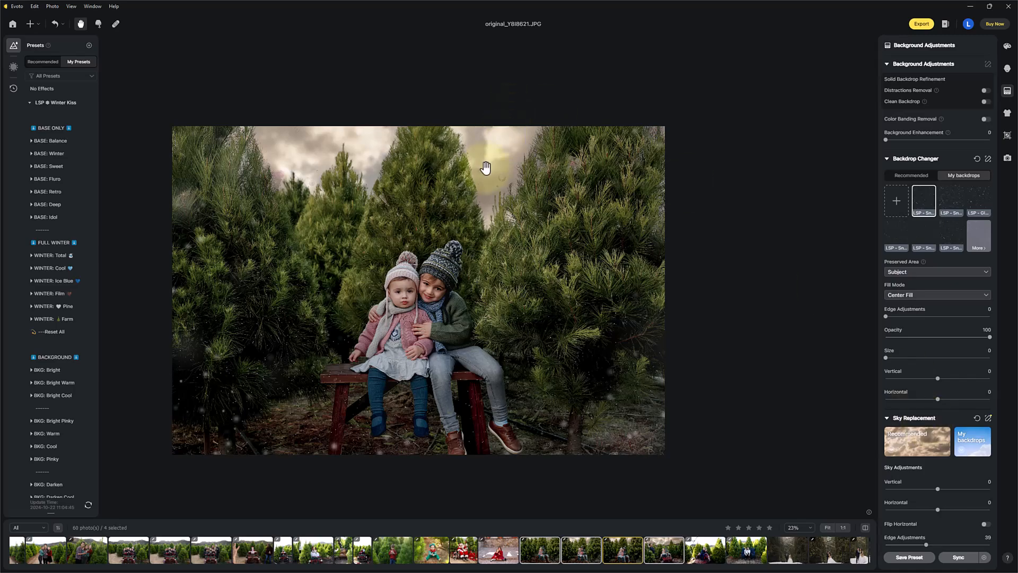
- Erase the snow backdrop's mask from the sky areas between the trees using a brush of size 183, and accept the manual tuning
scroll(486, 168, up, 10)
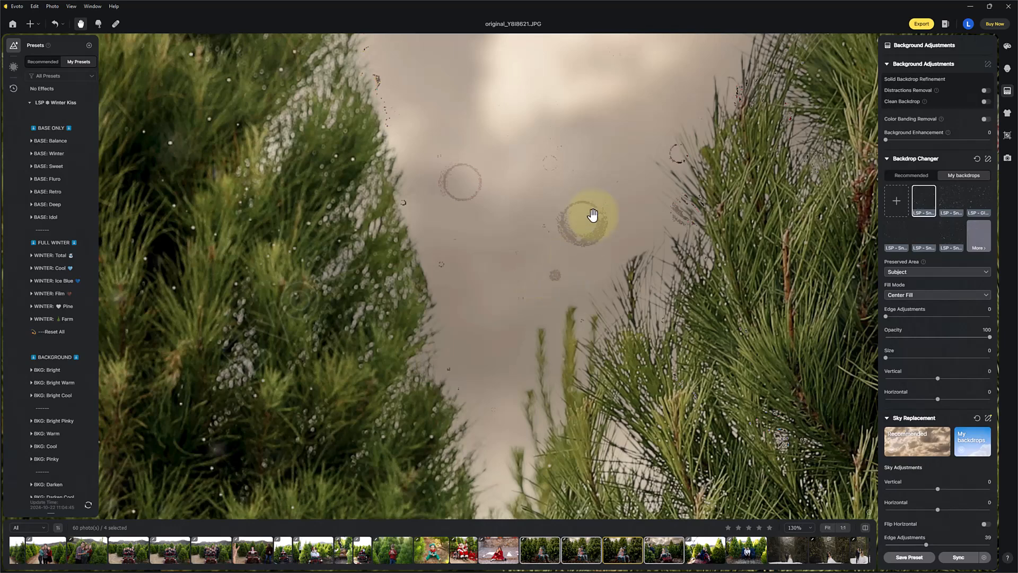
scroll(592, 214, down, 4)
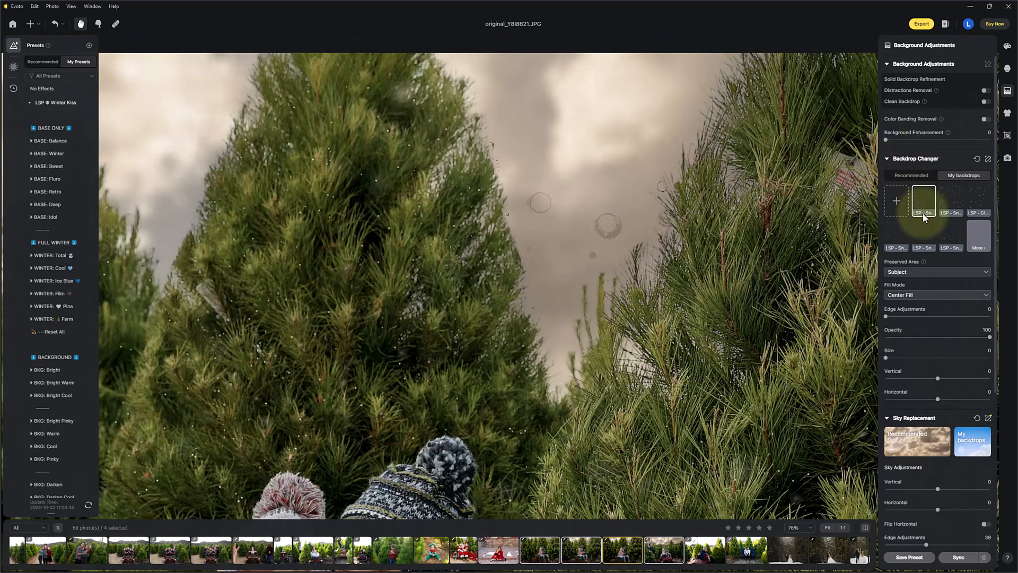
click(988, 158)
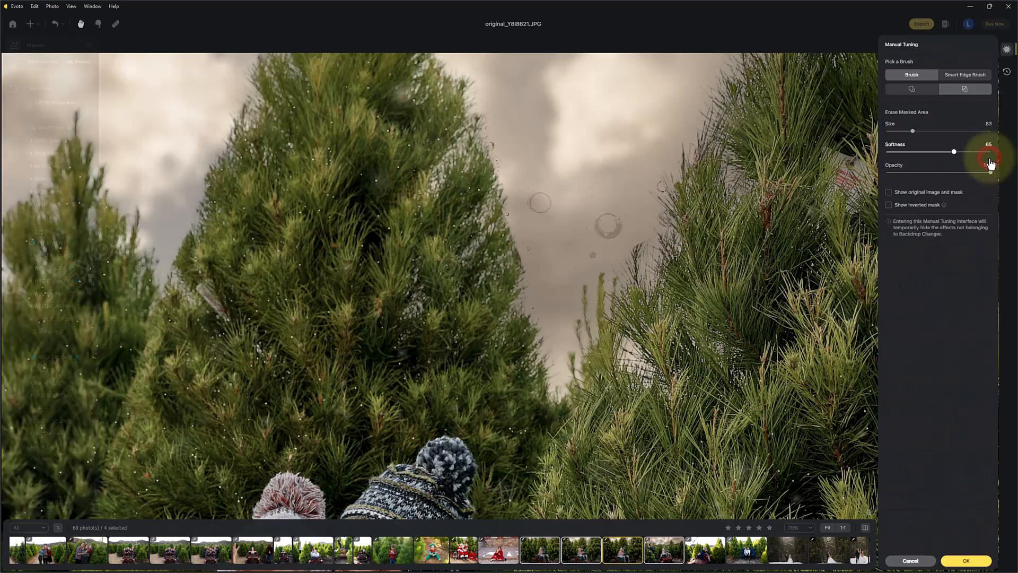
scroll(642, 239, down, 3)
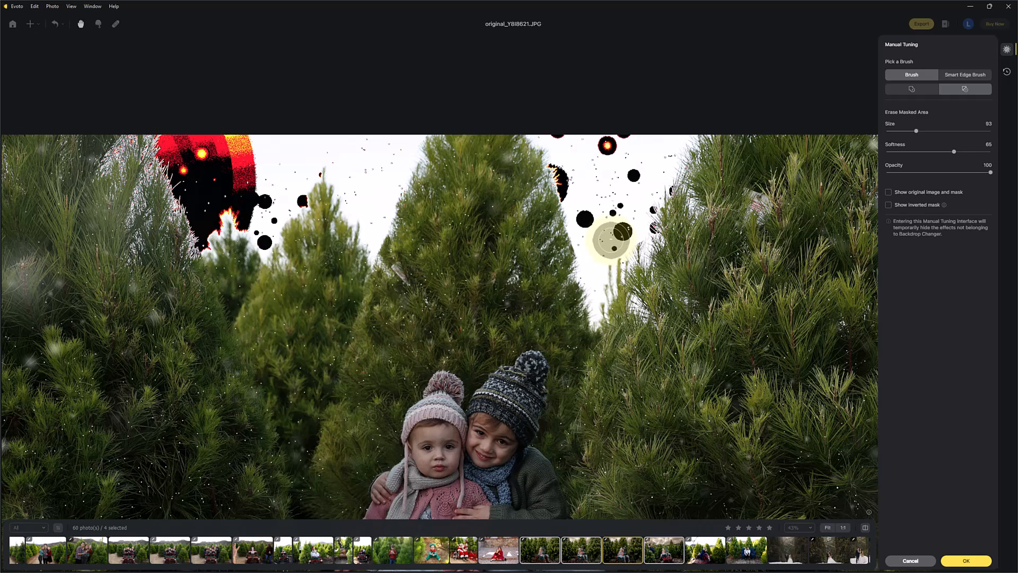
key(bracketright)
key(bracketright)
key(bracketright)
key(bracketright)
key(bracketright)
key(bracketright)
key(bracketright)
key(bracketright)
key(bracketright)
mouse_move(599, 281)
mouse_down()
mouse_move(554, 149)
mouse_move(702, 143)
mouse_move(611, 276)
mouse_move(610, 196)
mouse_up()
mouse_move(425, 132)
mouse_down()
mouse_move(382, 248)
mouse_move(339, 170)
mouse_move(283, 219)
mouse_move(240, 219)
mouse_move(203, 250)
mouse_move(150, 129)
mouse_move(319, 158)
mouse_move(263, 159)
mouse_move(401, 142)
mouse_up()
click(965, 90)
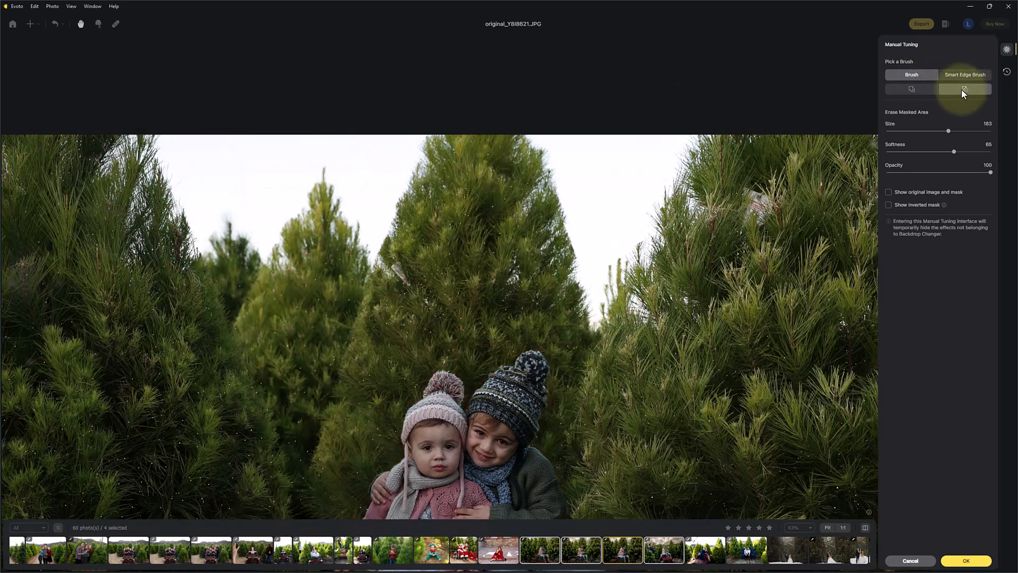
click(967, 560)
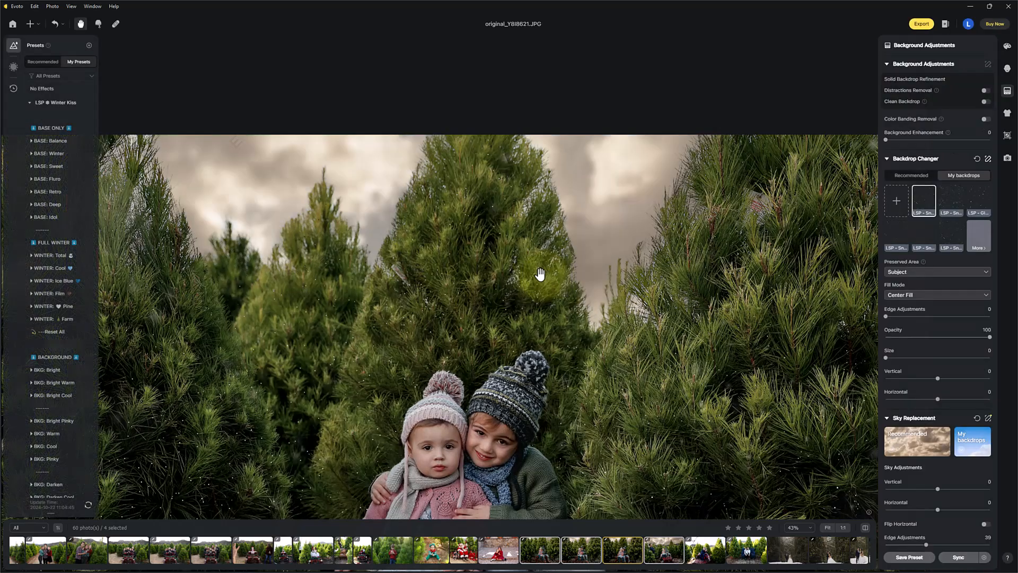
- Compare the photo with the cleaned-up sky against its original, fitting the whole image to the view
scroll(547, 276, down, 5)
drag(590, 363, 576, 282)
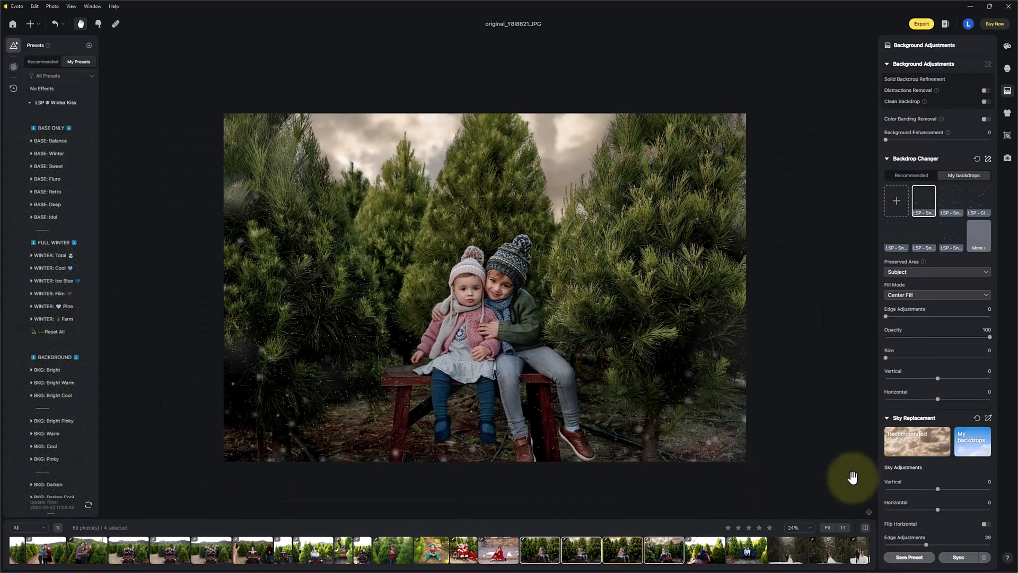
click(862, 528)
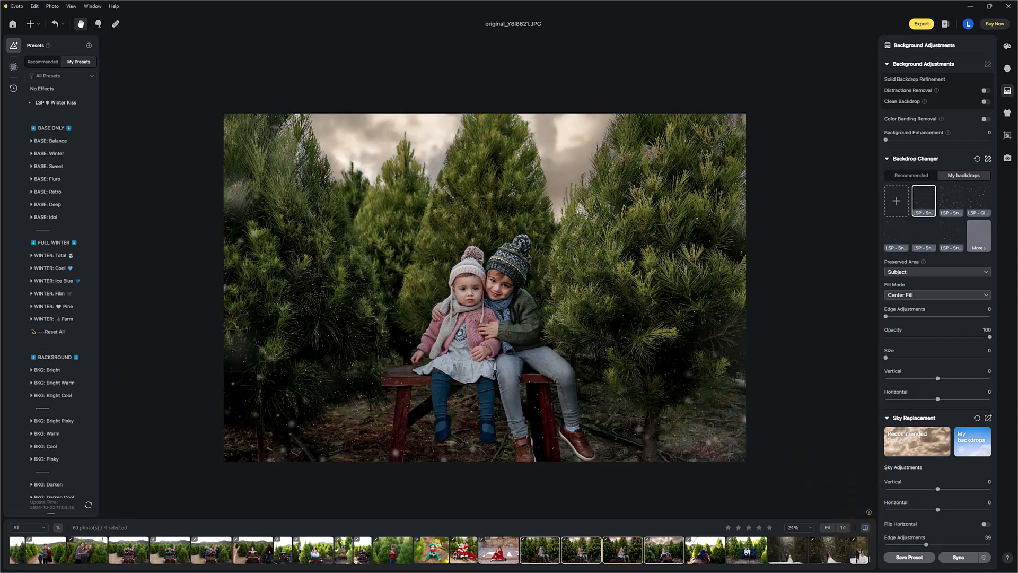
click(866, 527)
click(866, 528)
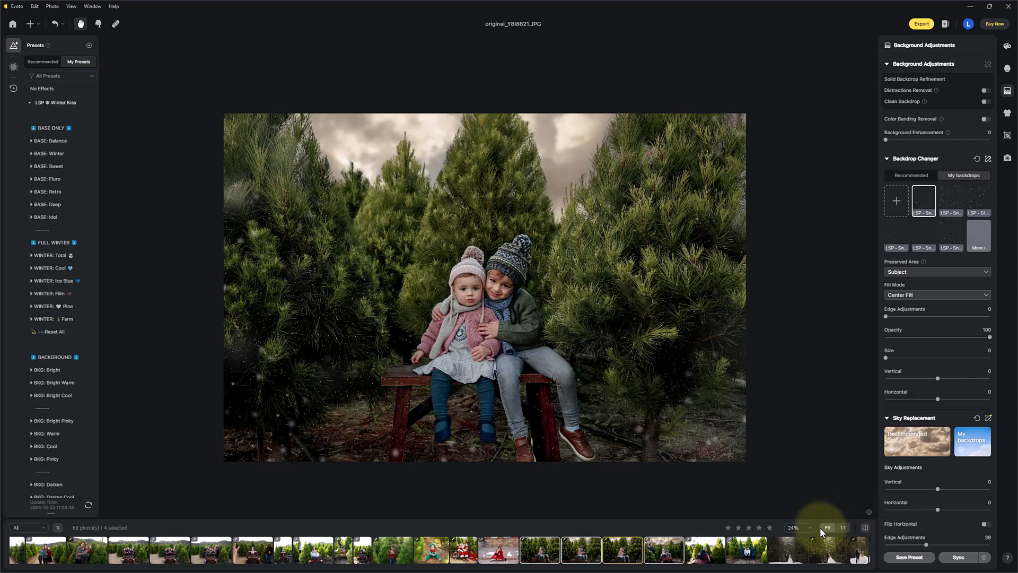
click(825, 527)
click(866, 528)
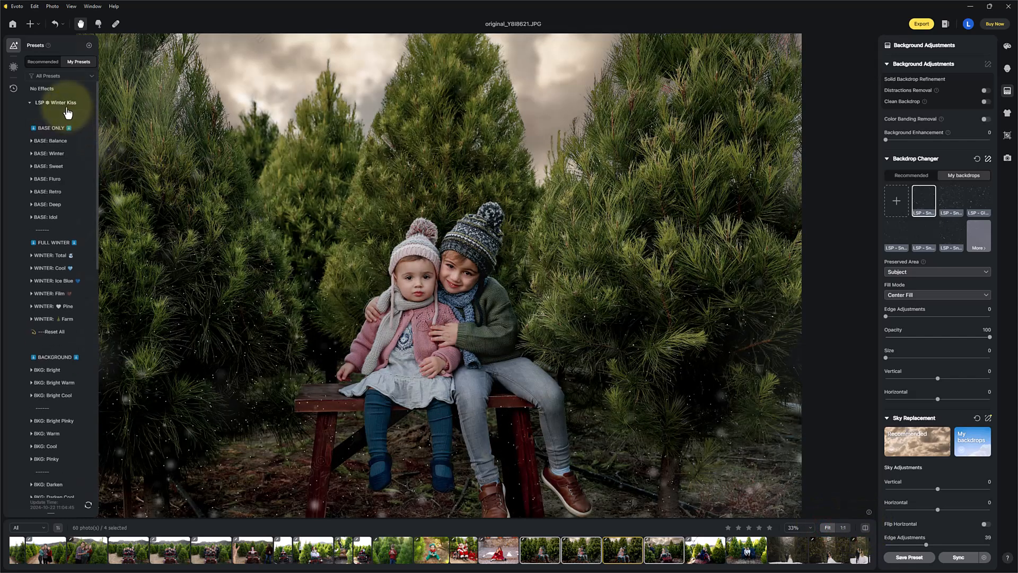
click(98, 116)
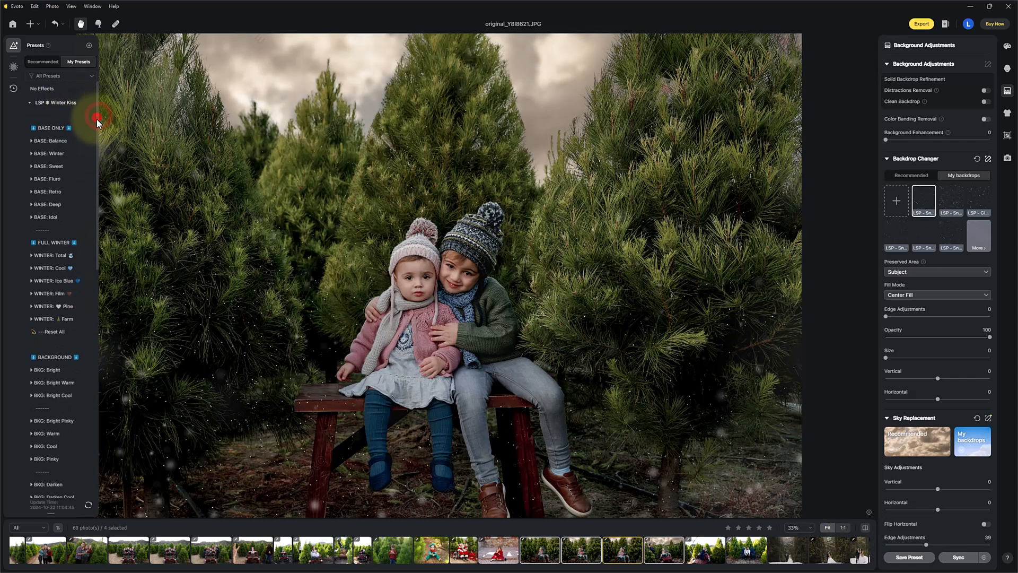